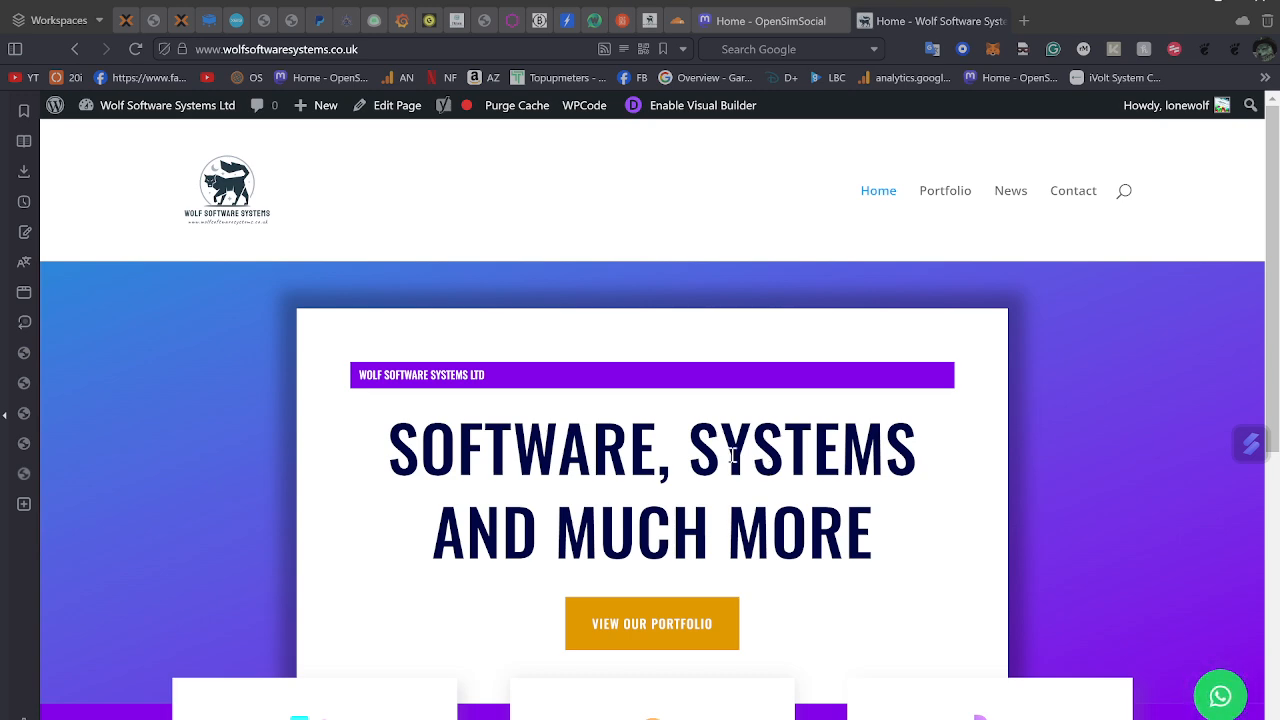
- Go from the site's home page to its WordPress dashboard and open the BobbyAI plugin settings
{"action": "scroll", "coordinate": [600, 397], "scroll_direction": "down", "scroll_amount": 5}
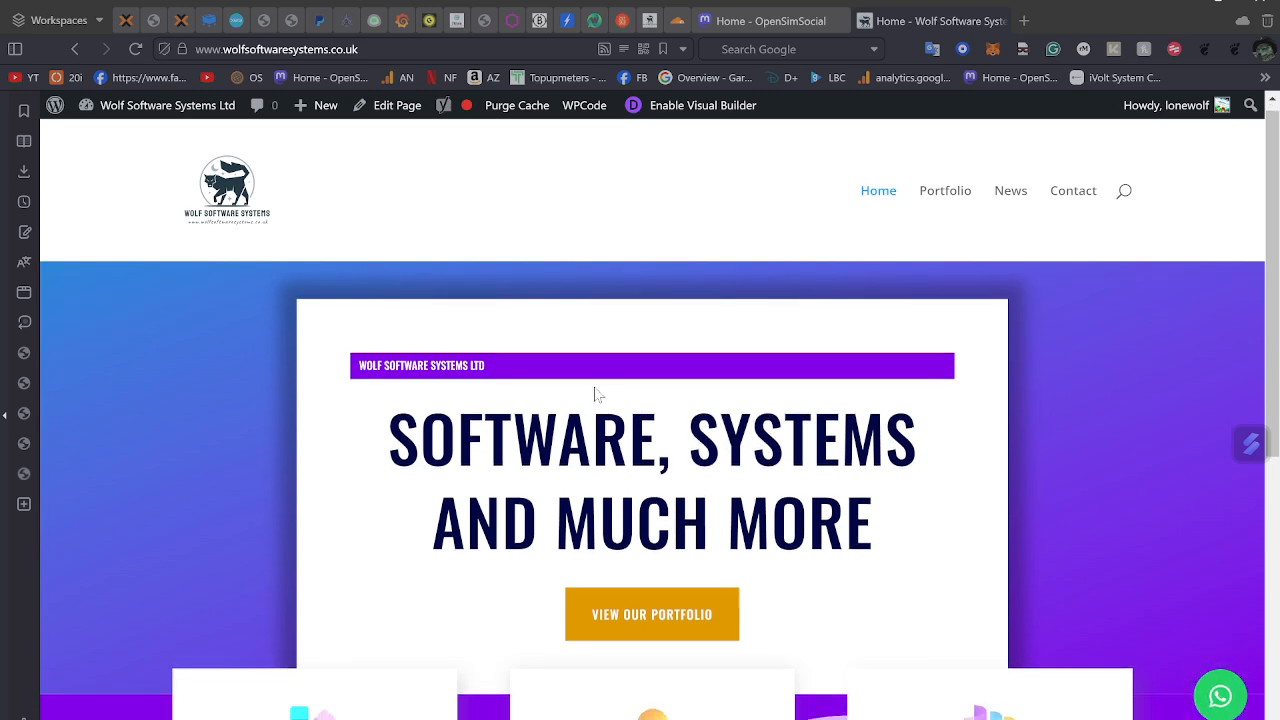
{"action": "scroll", "coordinate": [596, 398], "scroll_direction": "up", "scroll_amount": 5}
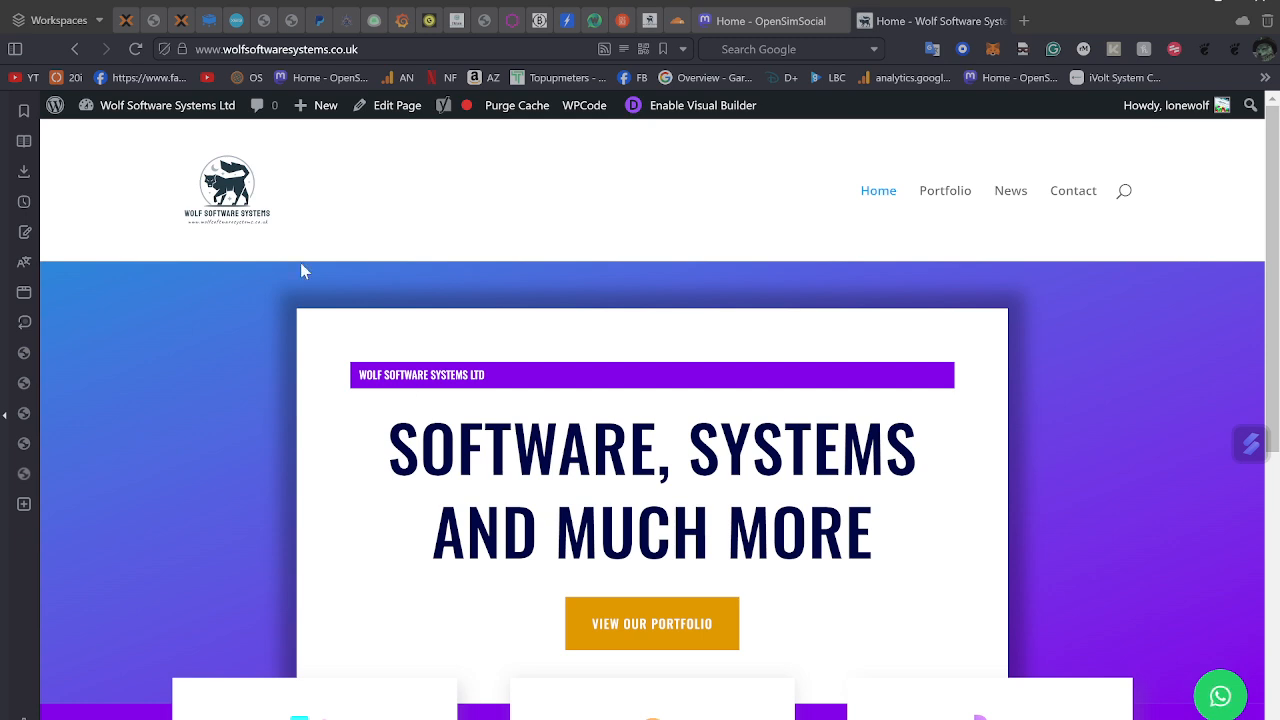
{"action": "mouse_move", "coordinate": [143, 112]}
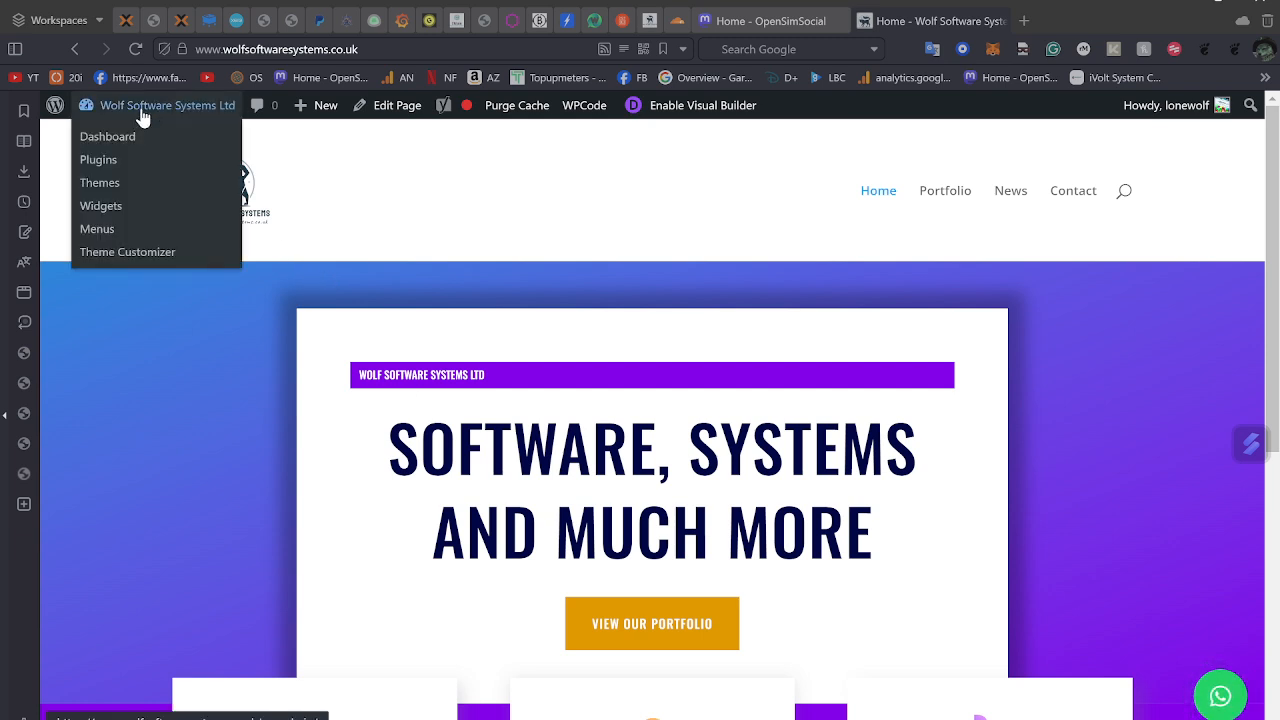
{"action": "left_click", "coordinate": [118, 136]}
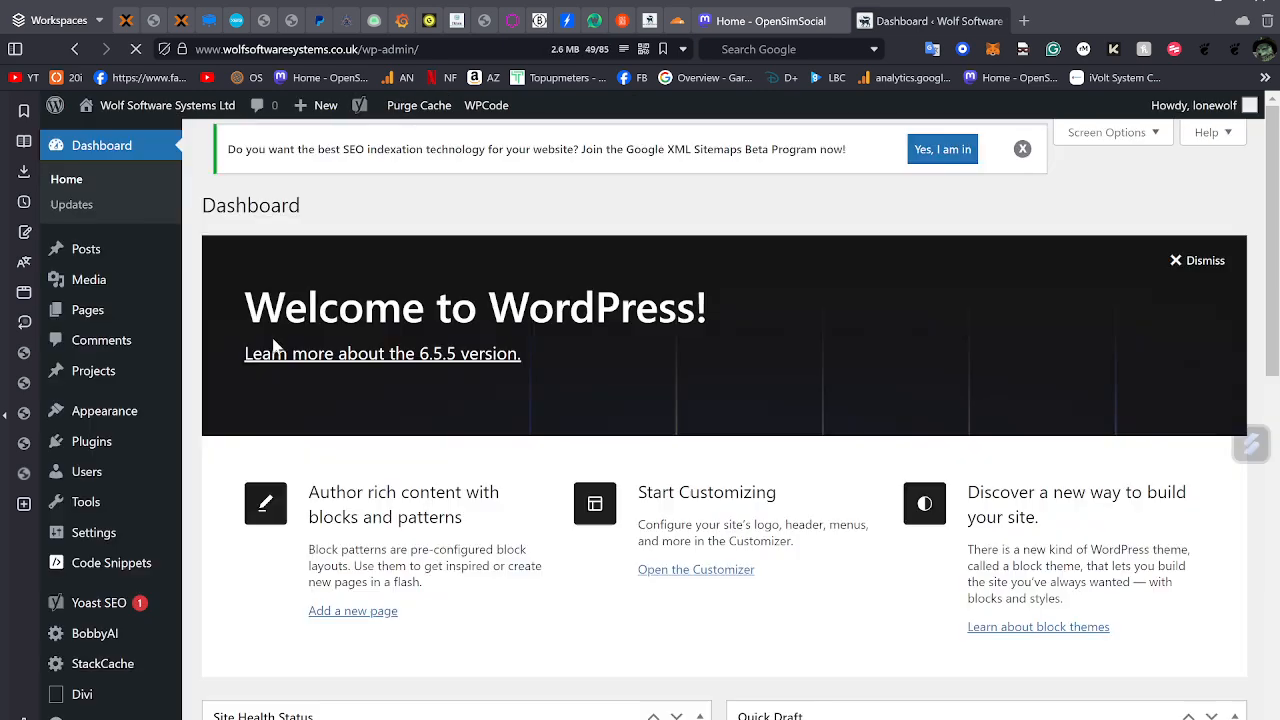
{"action": "scroll", "coordinate": [245, 355], "scroll_direction": "down", "scroll_amount": 3}
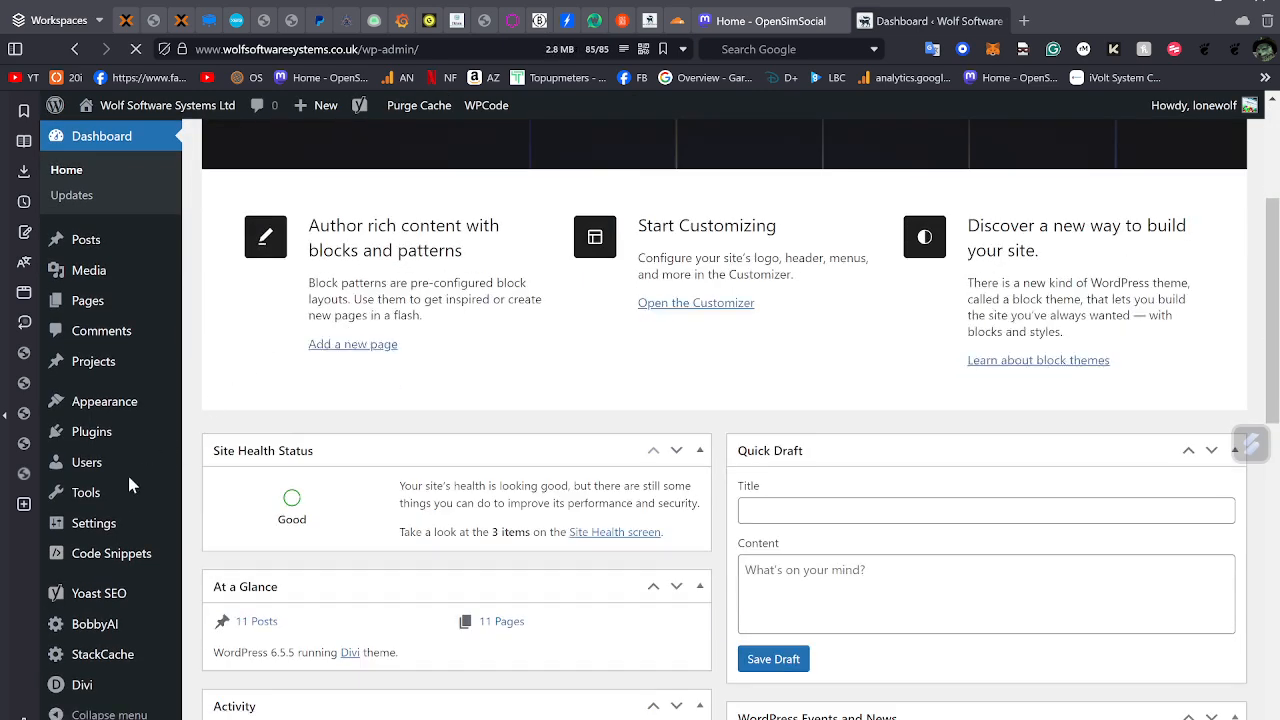
{"action": "left_click", "coordinate": [115, 630]}
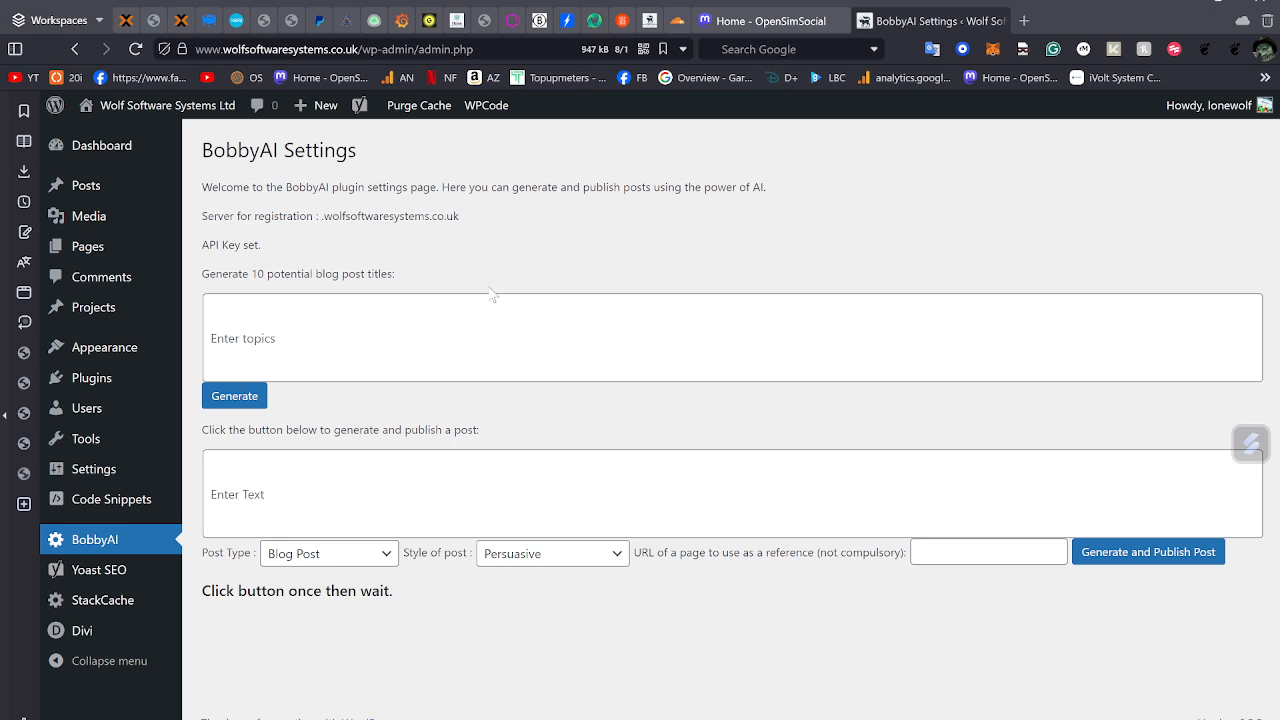
- Generate ten potential blog post titles on the topic "how to build a house"
{"action": "left_click", "coordinate": [486, 309]}
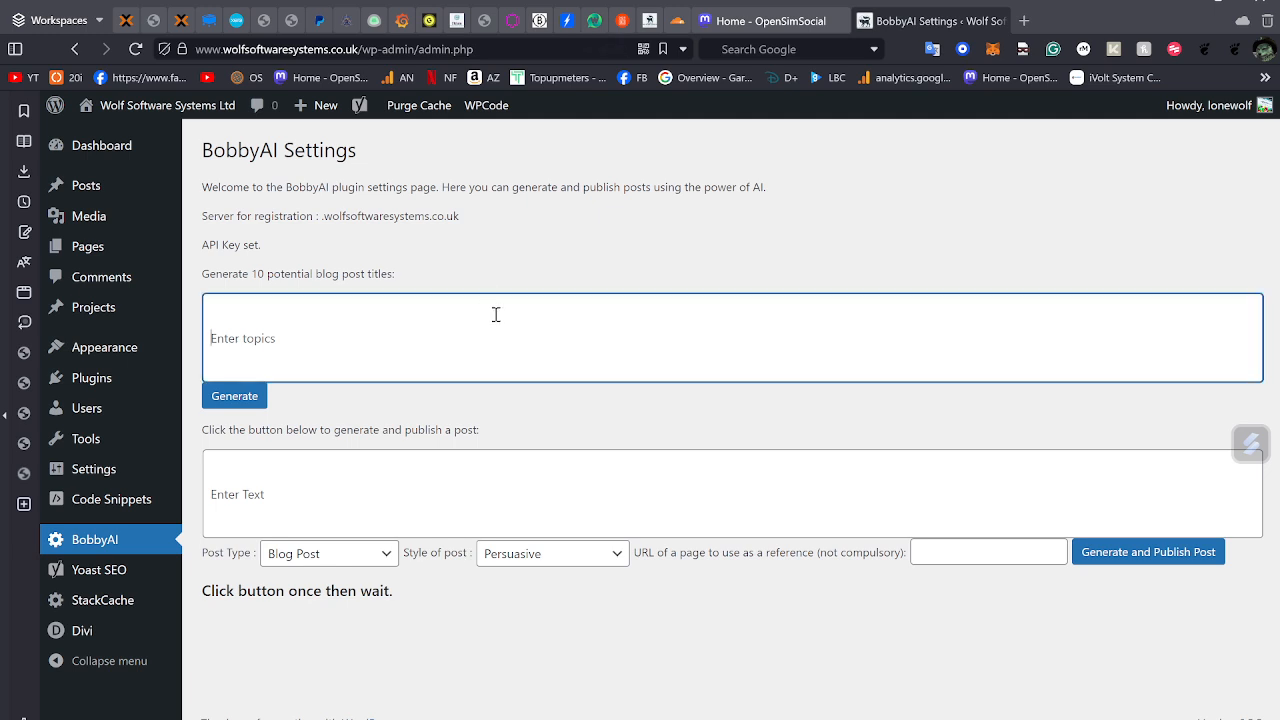
{"action": "type", "text": "how to build a house"}
{"action": "left_click", "coordinate": [244, 398]}
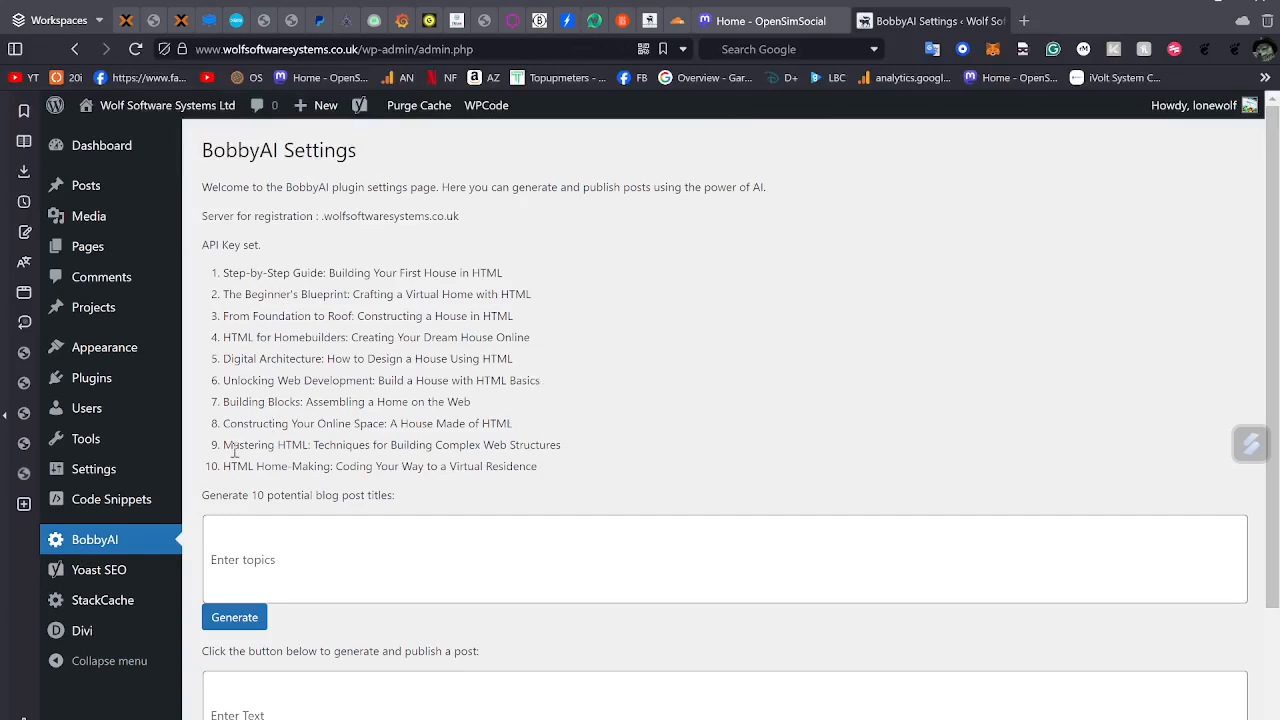
- Review the generated titles and the available post types, keeping Blog Post as the type
{"action": "scroll", "coordinate": [491, 391], "scroll_direction": "down", "scroll_amount": 3}
{"action": "scroll", "coordinate": [491, 391], "scroll_direction": "up", "scroll_amount": 2}
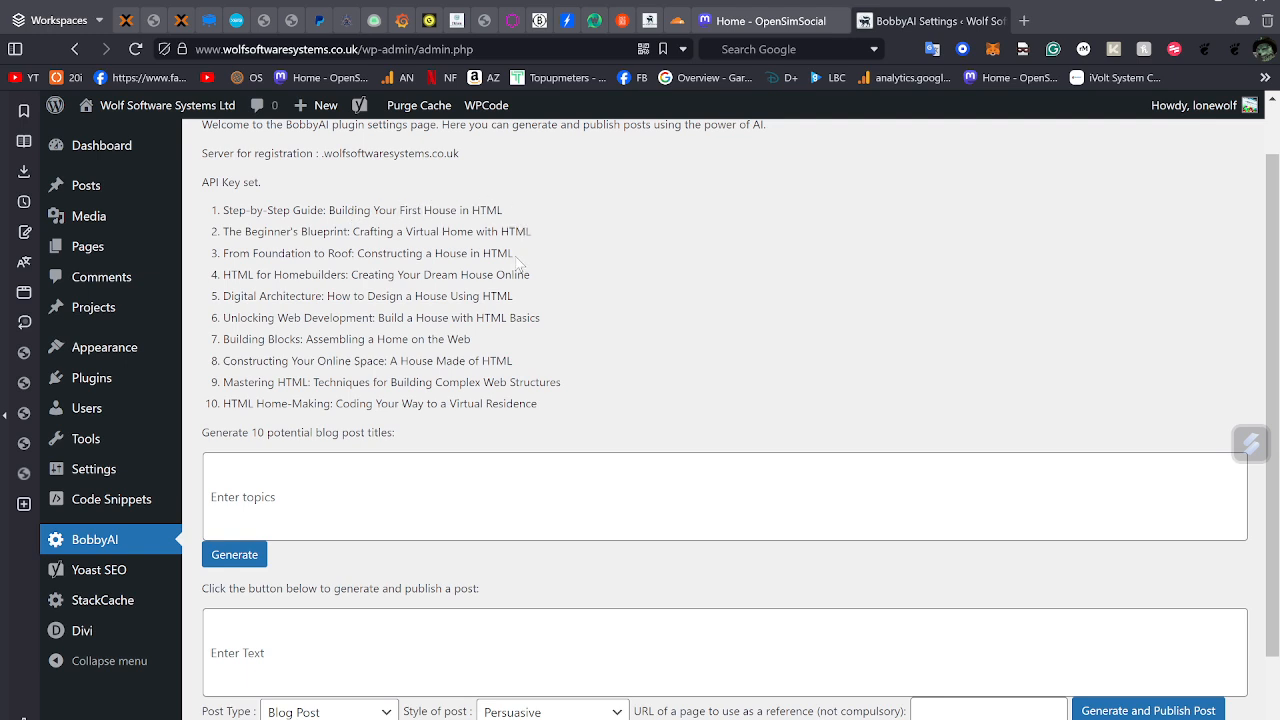
{"action": "scroll", "coordinate": [515, 262], "scroll_direction": "down", "scroll_amount": 1}
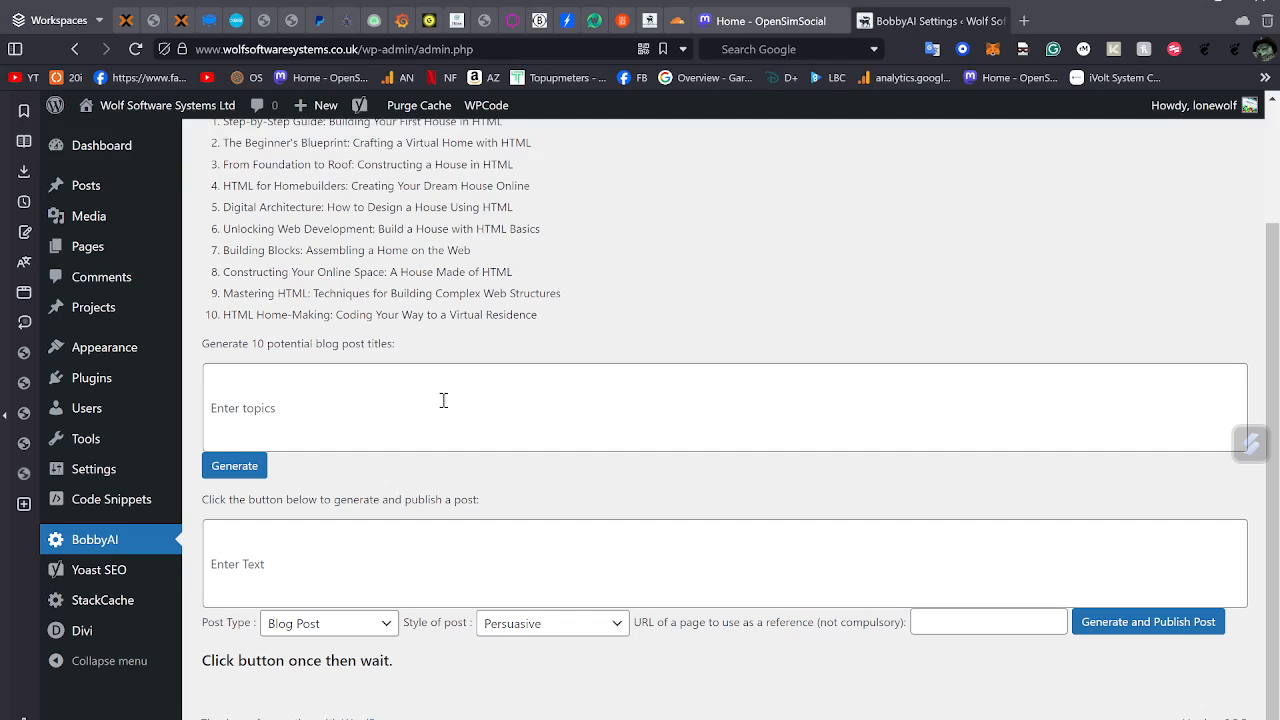
{"action": "left_click", "coordinate": [387, 547]}
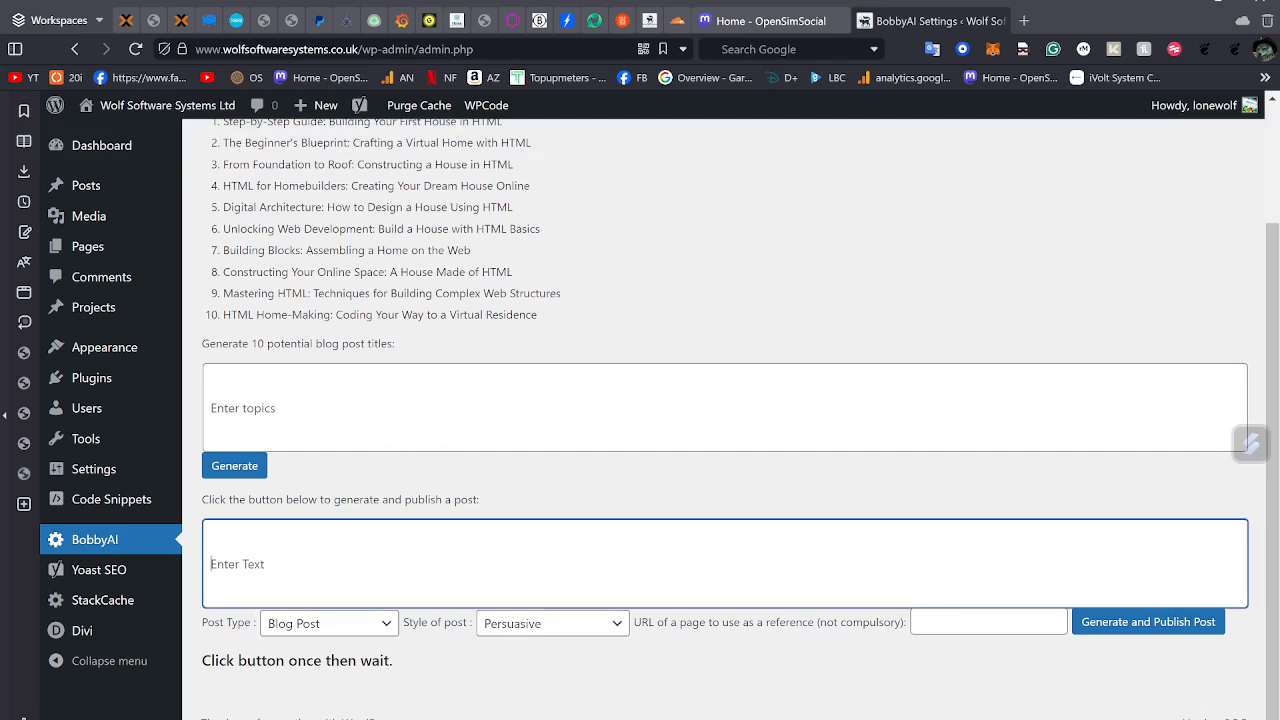
{"action": "left_click", "coordinate": [367, 630]}
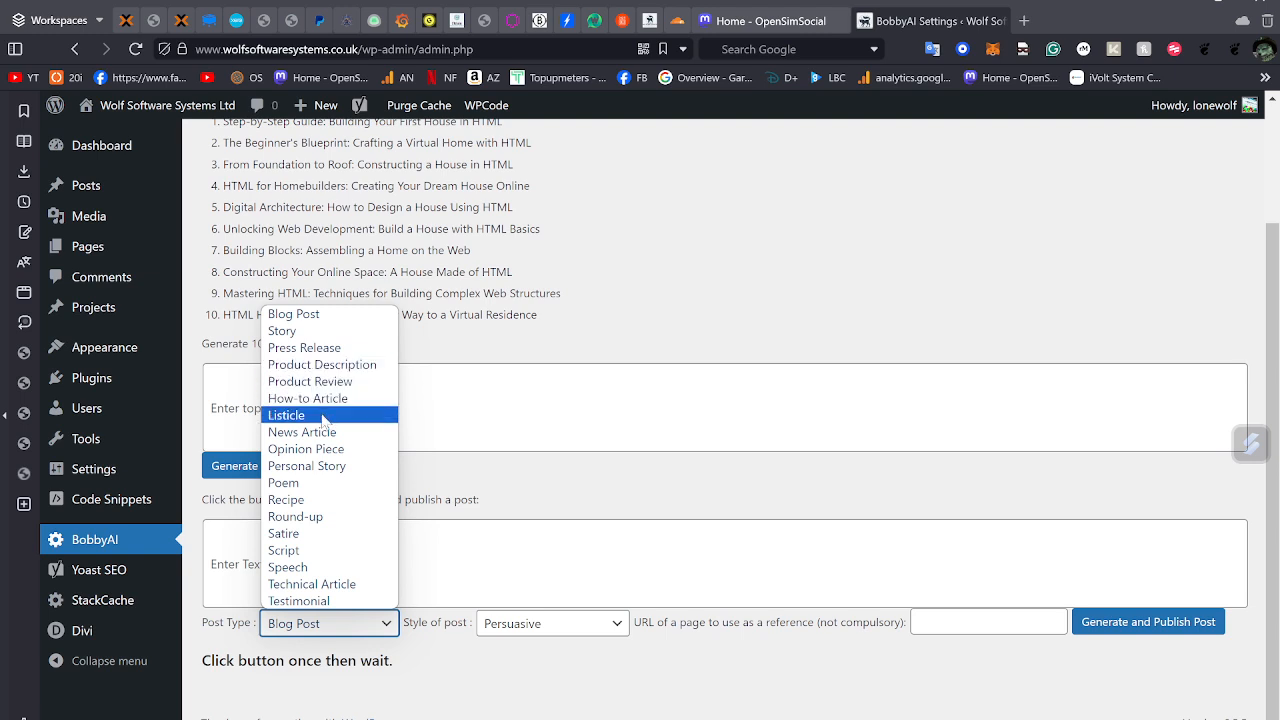
{"action": "left_click", "coordinate": [338, 322]}
- Enter "bobby AI and the future of AI in media" as the text for the post to generate
{"action": "left_click", "coordinate": [368, 563]}
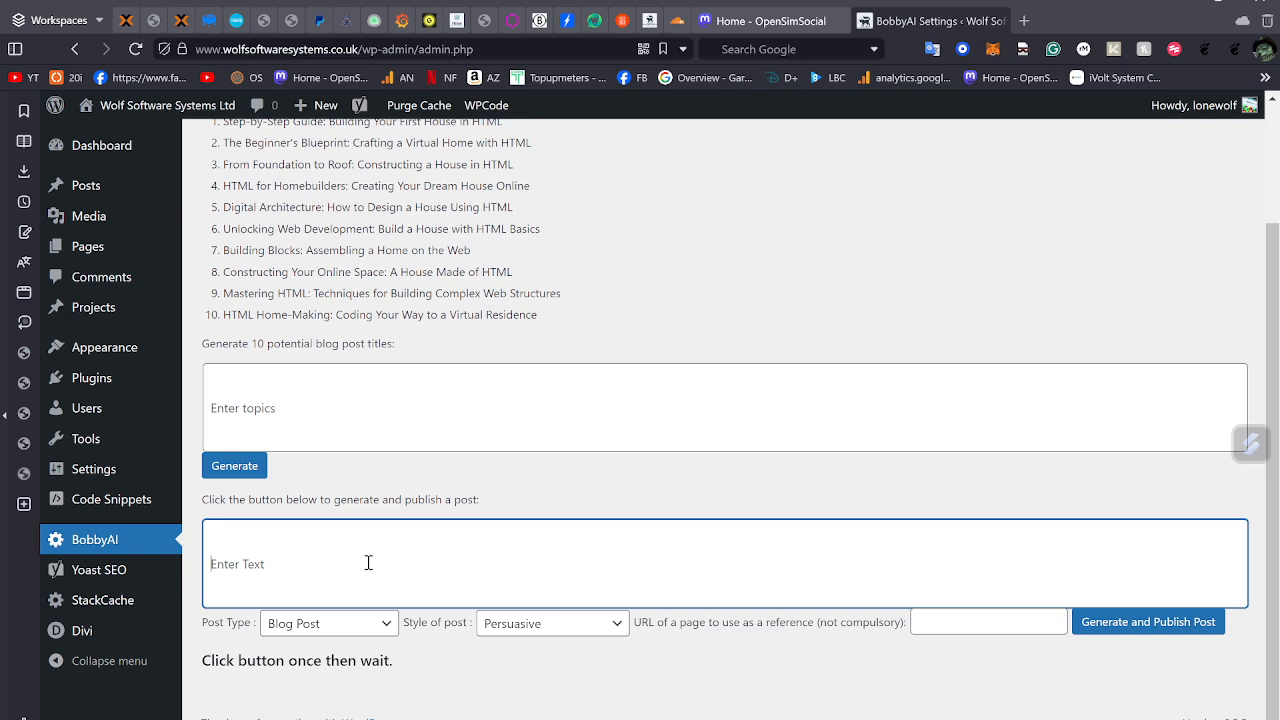
{"action": "type", "text": "Write a post abou"}
{"action": "type", "text": "t build"}
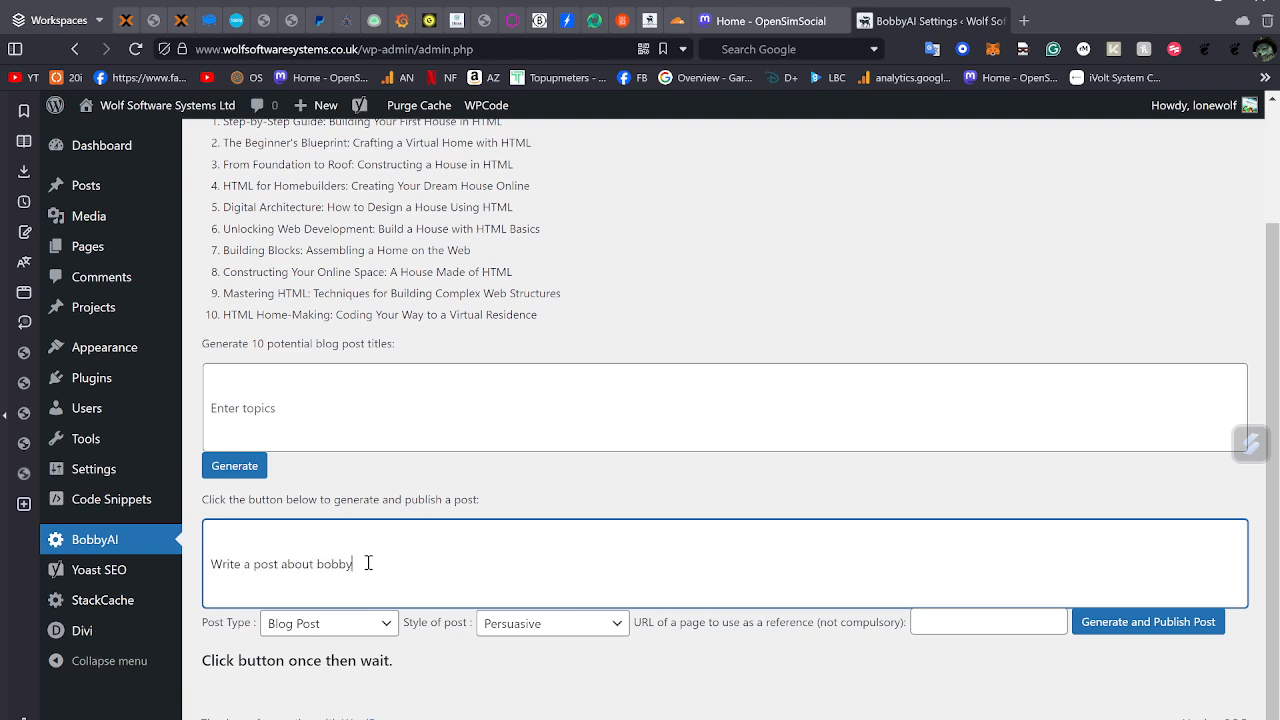
{"action": "key", "text": "ctrl+a"}
{"action": "type", "text": "bobby AI and "}
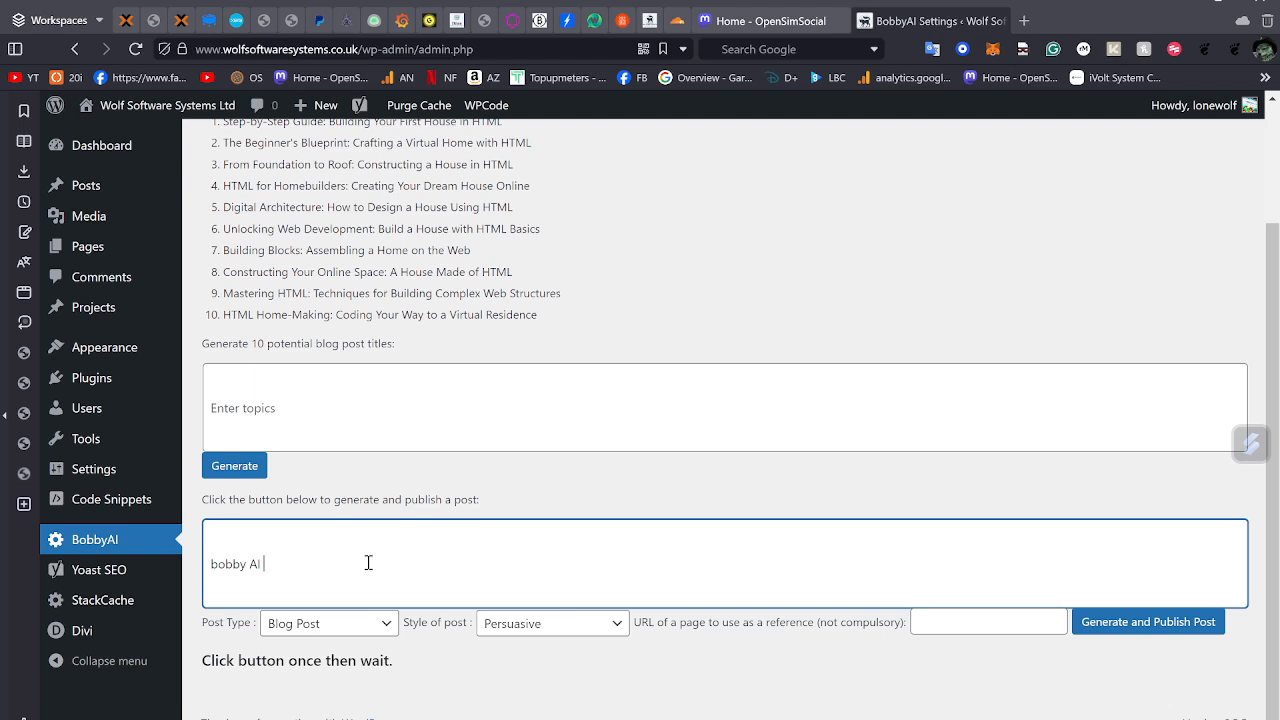
{"action": "type", "text": "the future of AI in media"}
- Close the file manager window covering the page and set the style of post to Inverted Pyramid Style, keeping Blog Post as the type
{"action": "left_click", "coordinate": [358, 633]}
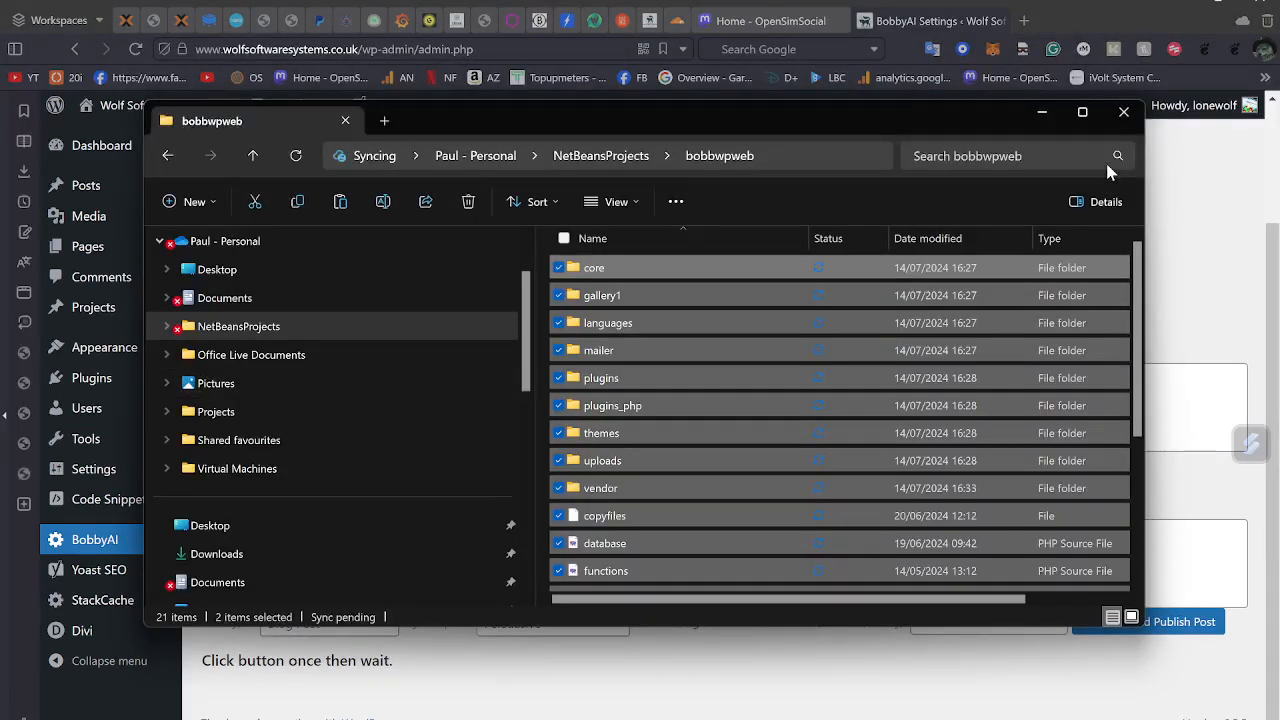
{"action": "left_click", "coordinate": [1124, 112]}
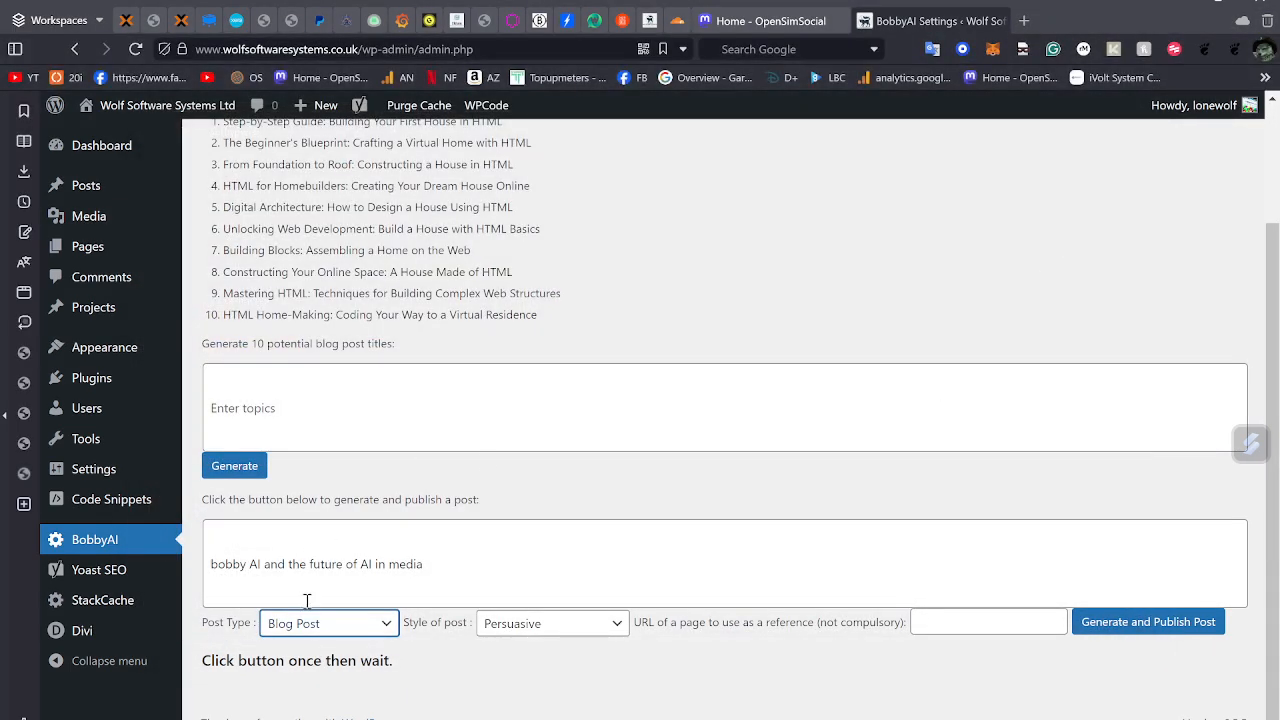
{"action": "left_click", "coordinate": [318, 630]}
{"action": "left_click", "coordinate": [526, 656]}
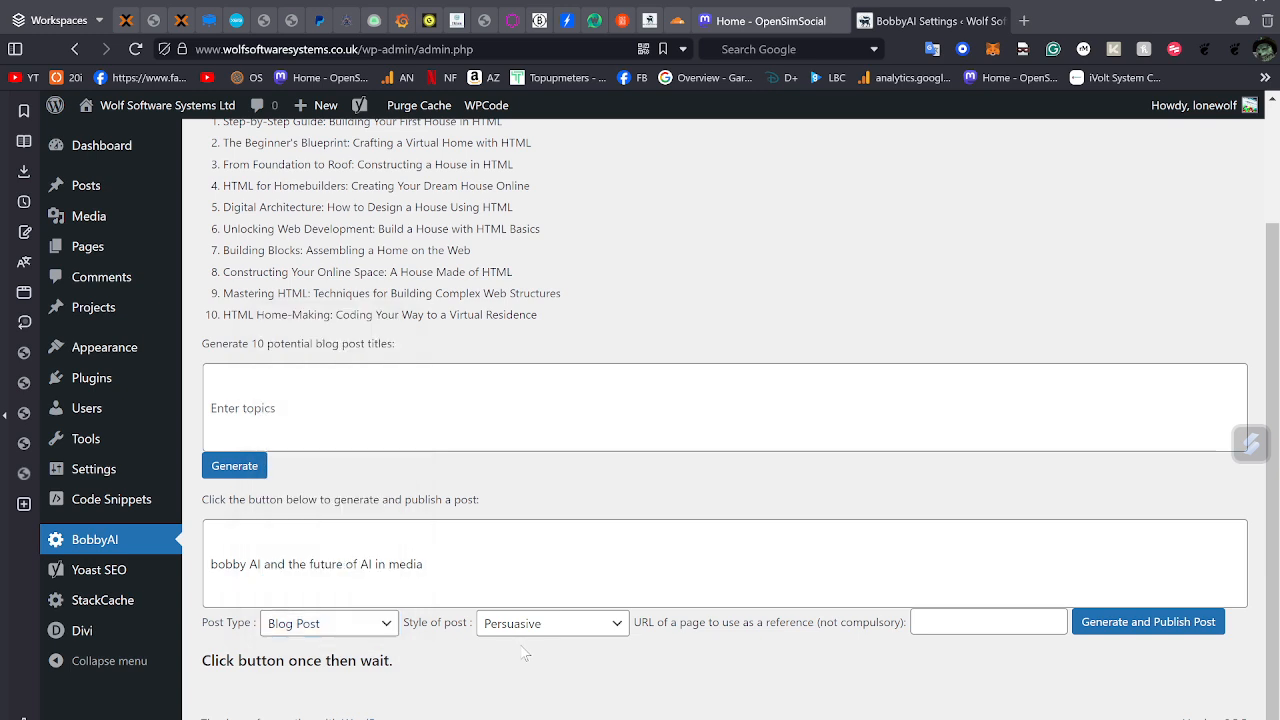
{"action": "left_click", "coordinate": [578, 630]}
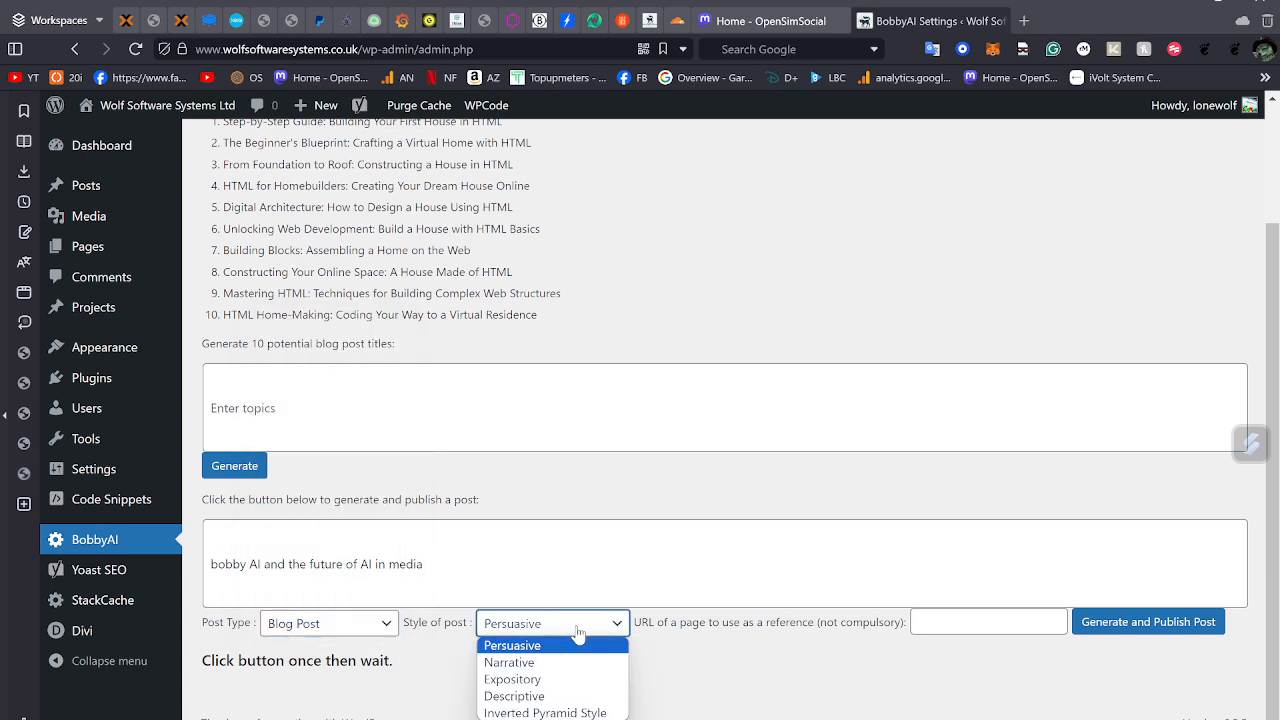
{"action": "left_click", "coordinate": [573, 712]}
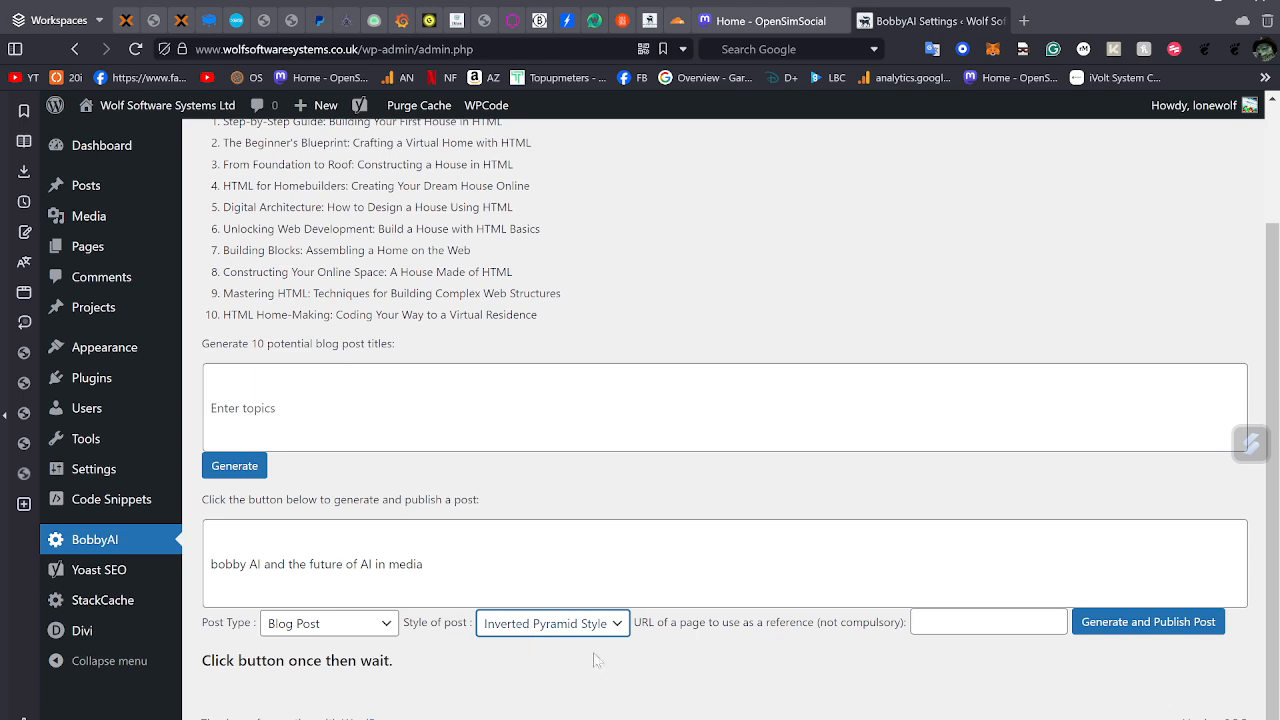
{"action": "left_click", "coordinate": [941, 621]}
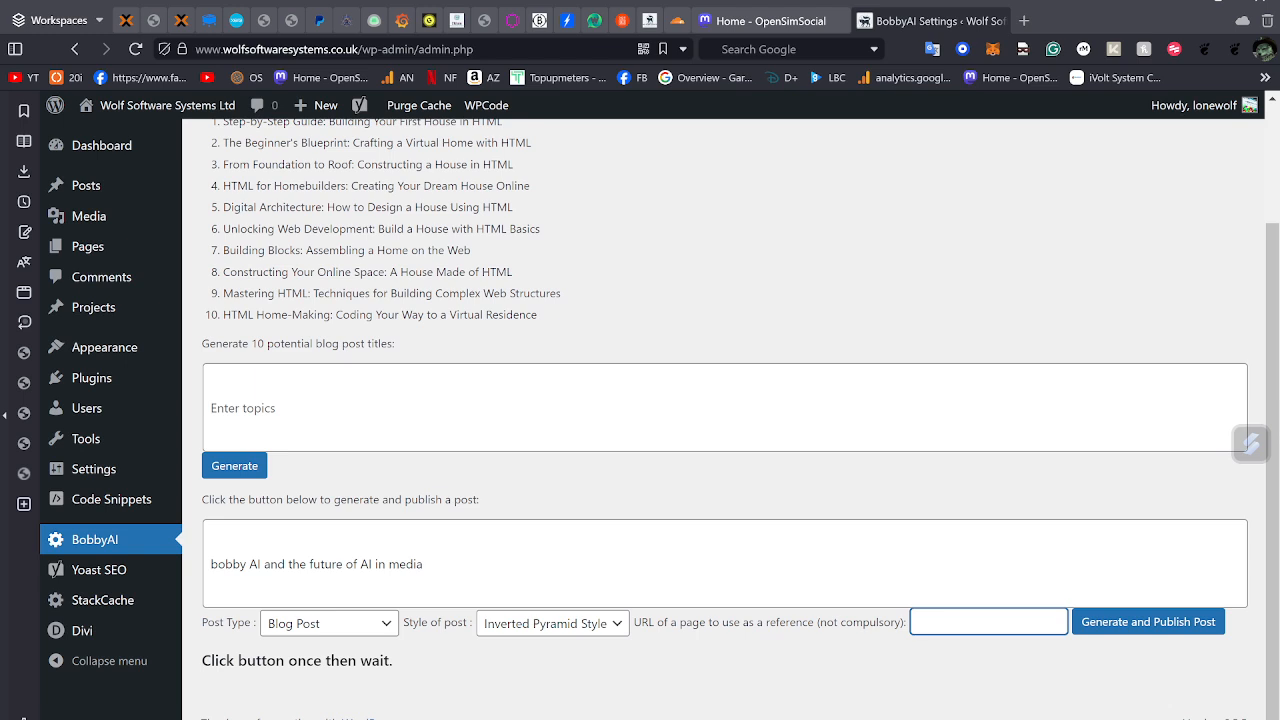
{"action": "type", "text": "https://www.wolfsoftwaresystesm"}
{"action": "key", "text": "BackSpace"}
{"action": "key", "text": "BackSpace"}
{"action": "type", "text": "ms.co.uk"}
{"action": "key", "text": "ctrl+a"}
{"action": "key", "text": "BackSpace"}
- Generate and publish the blog post with the entered text and chosen style
{"action": "left_click", "coordinate": [1108, 634]}
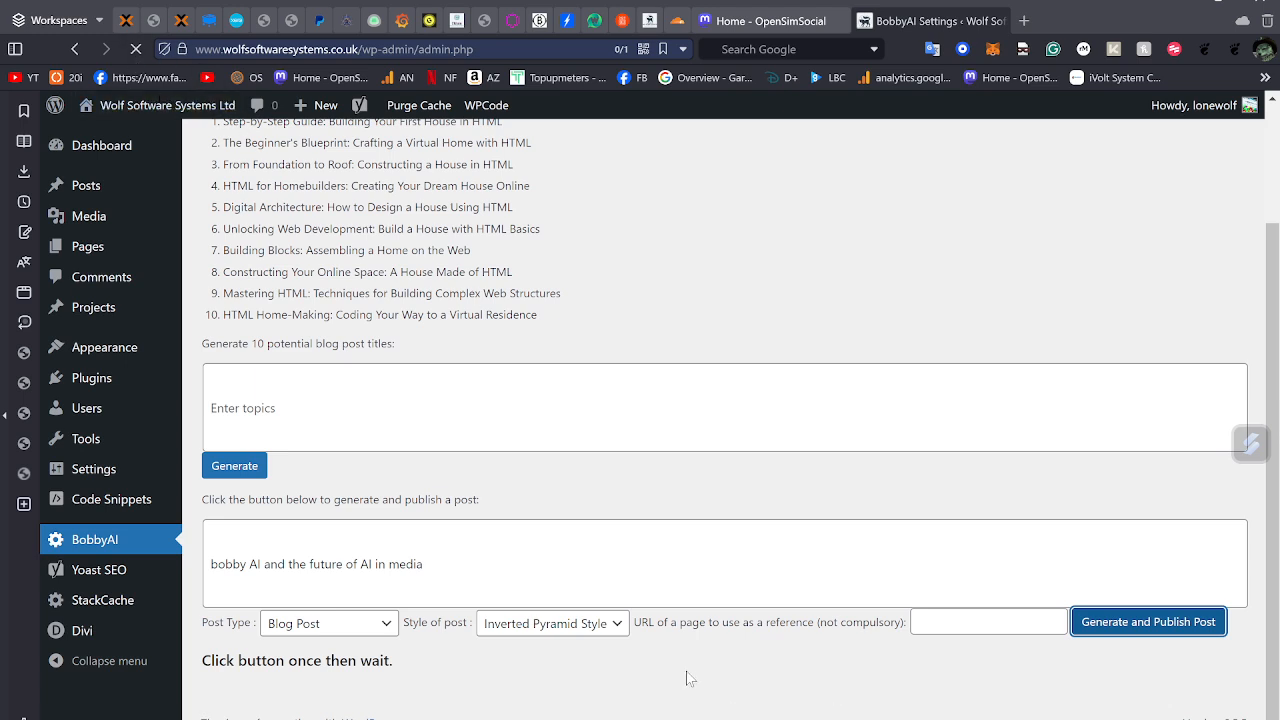
{"action": "scroll", "coordinate": [750, 382], "scroll_direction": "up", "scroll_amount": 3}
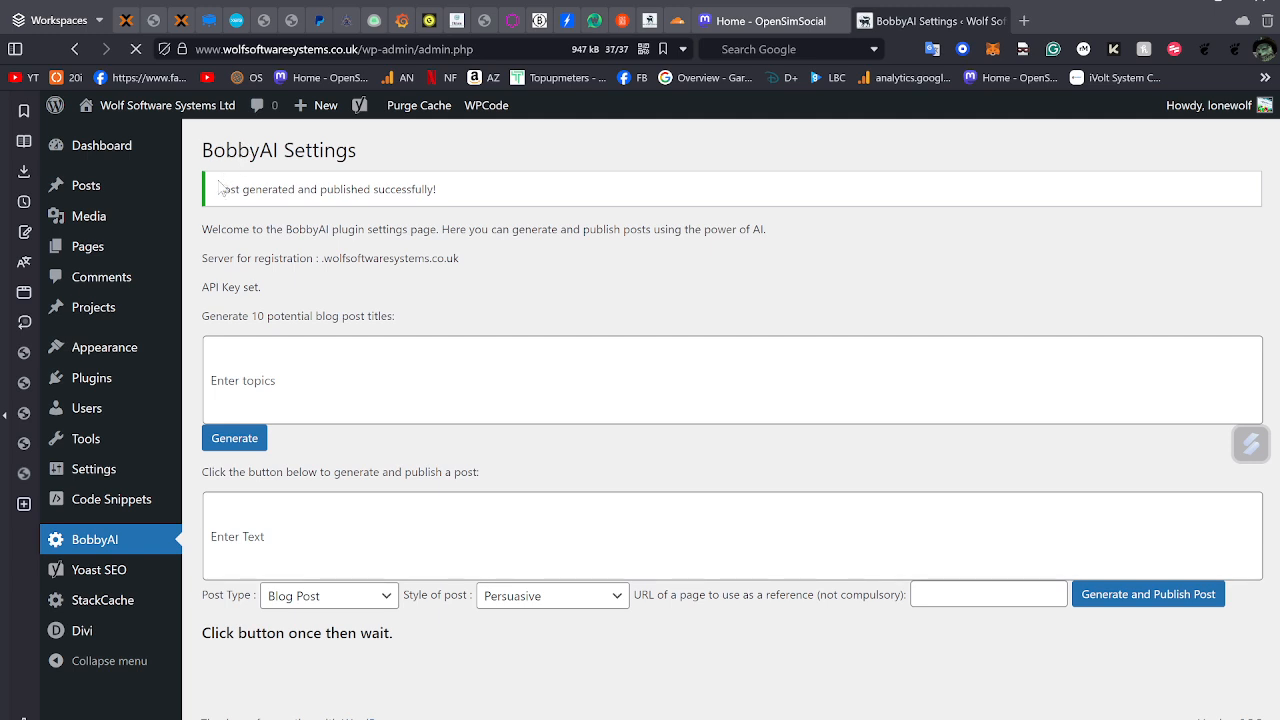
{"action": "left_click_drag", "start_coordinate": [220, 189], "coordinate": [470, 210]}
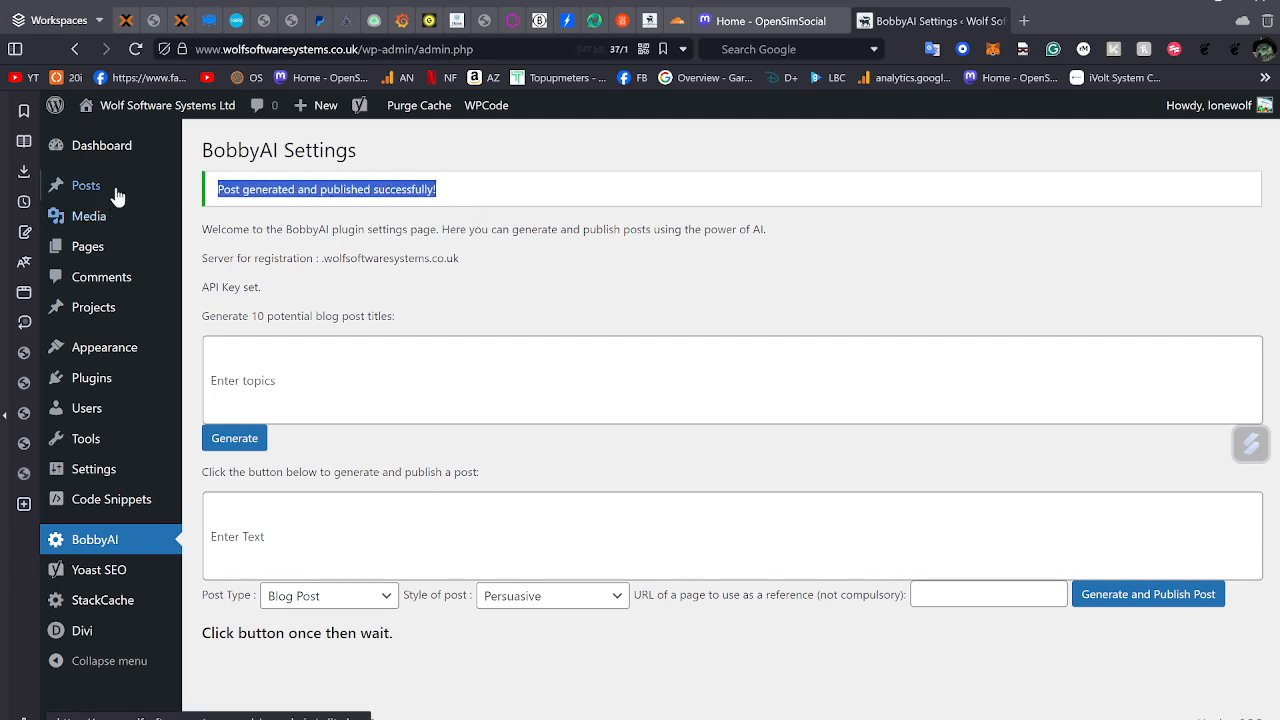
- Open the newly generated draft from the posts list in the editor and read through its sections
{"action": "mouse_move", "coordinate": [117, 194]}
{"action": "left_click", "coordinate": [206, 184]}
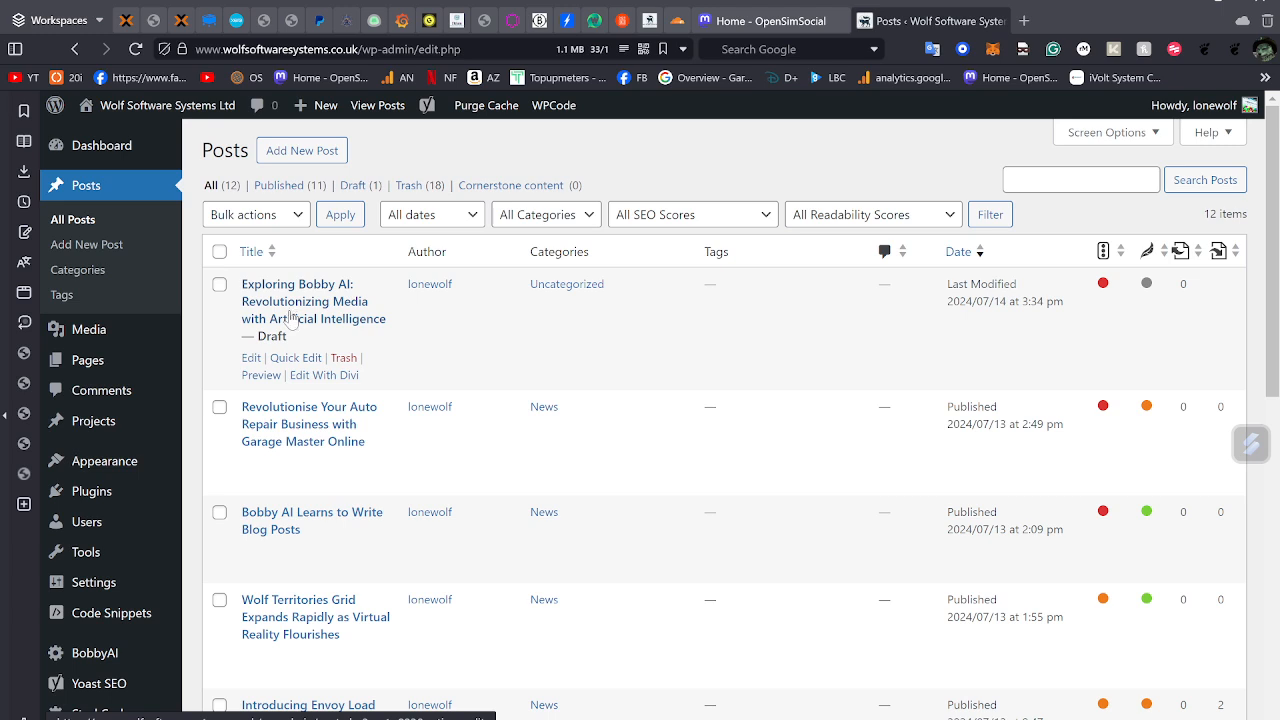
{"action": "left_click", "coordinate": [250, 358]}
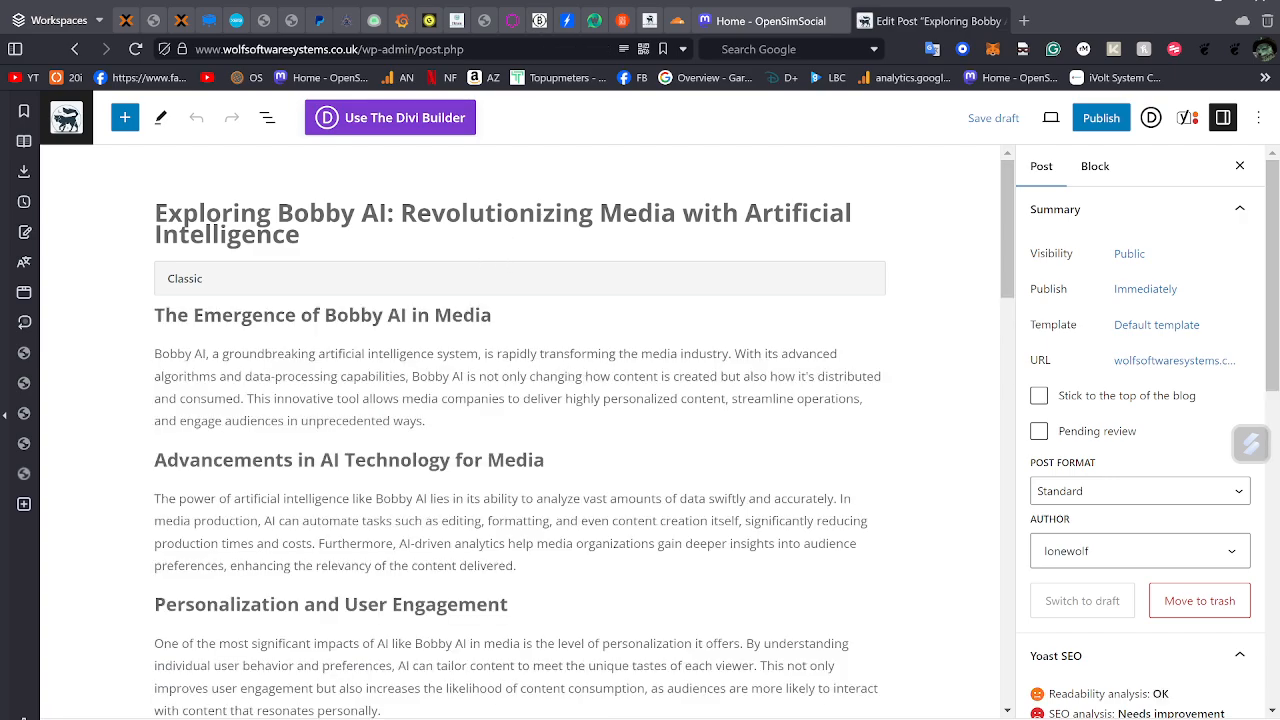
{"action": "scroll", "coordinate": [539, 350], "scroll_direction": "down", "scroll_amount": 5}
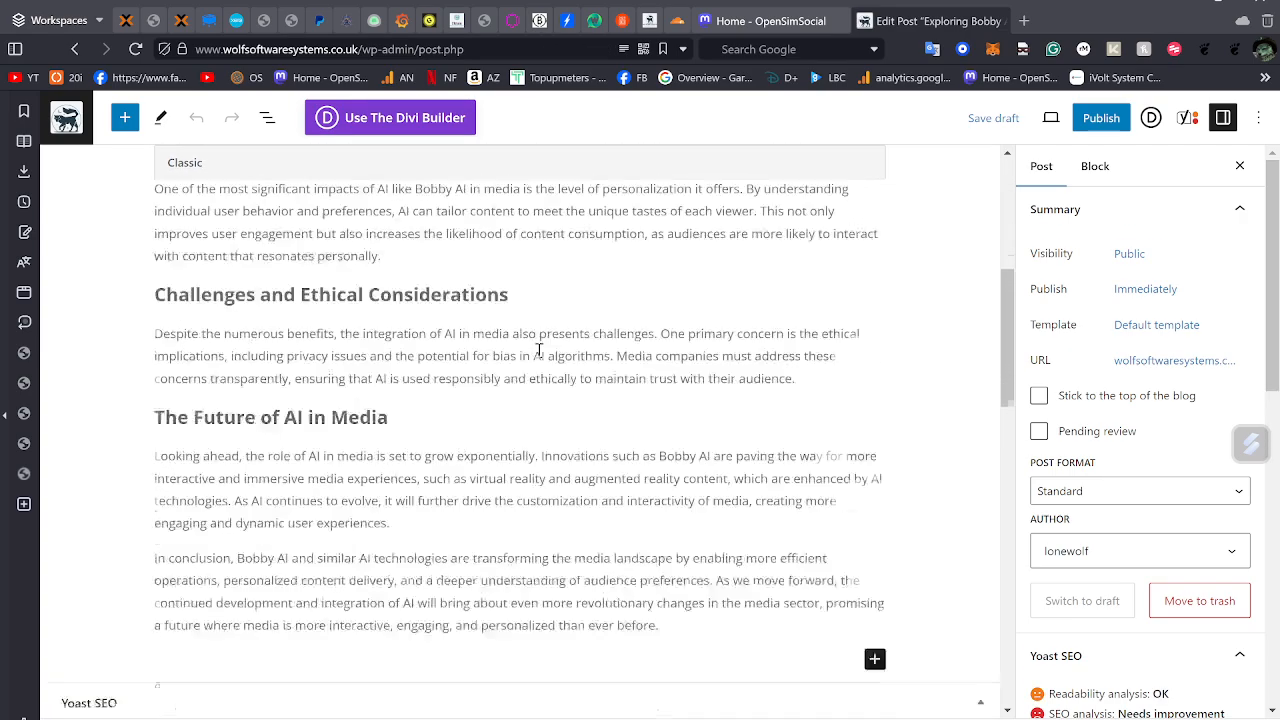
{"action": "scroll", "coordinate": [539, 350], "scroll_direction": "down", "scroll_amount": 2}
{"action": "scroll", "coordinate": [480, 380], "scroll_direction": "up", "scroll_amount": 7}
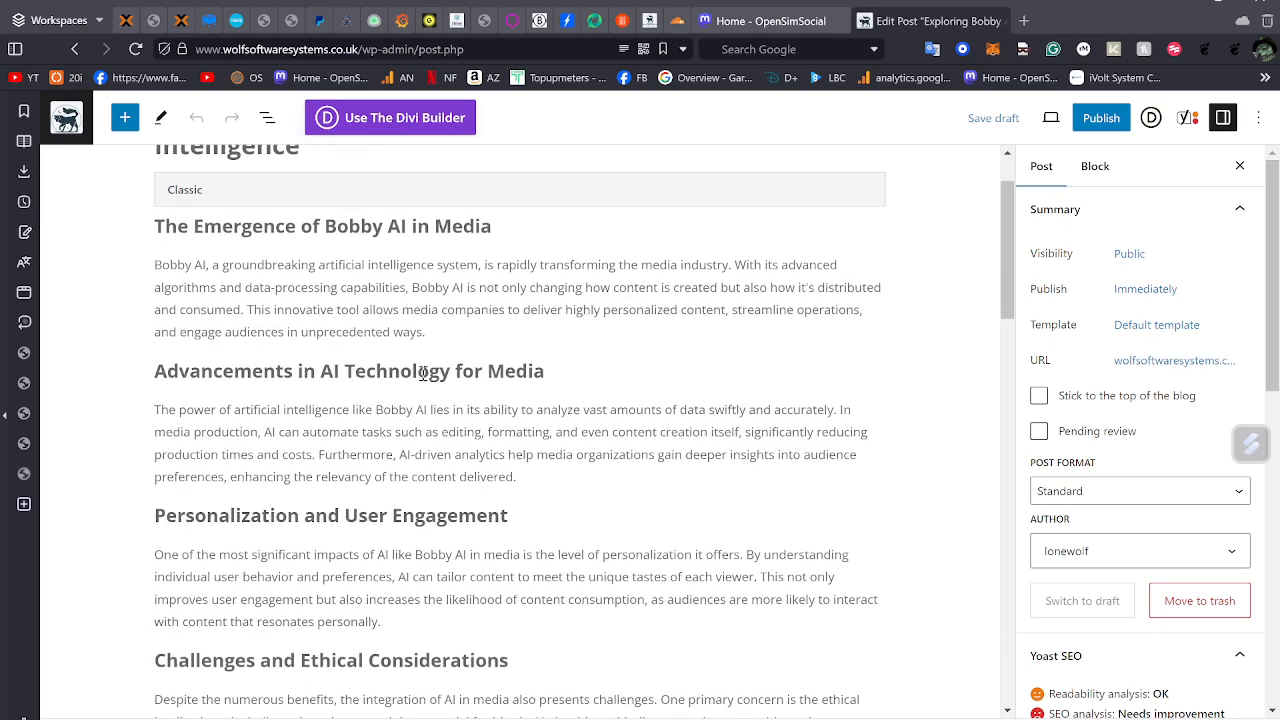
{"action": "scroll", "coordinate": [488, 420], "scroll_direction": "down", "scroll_amount": 3}
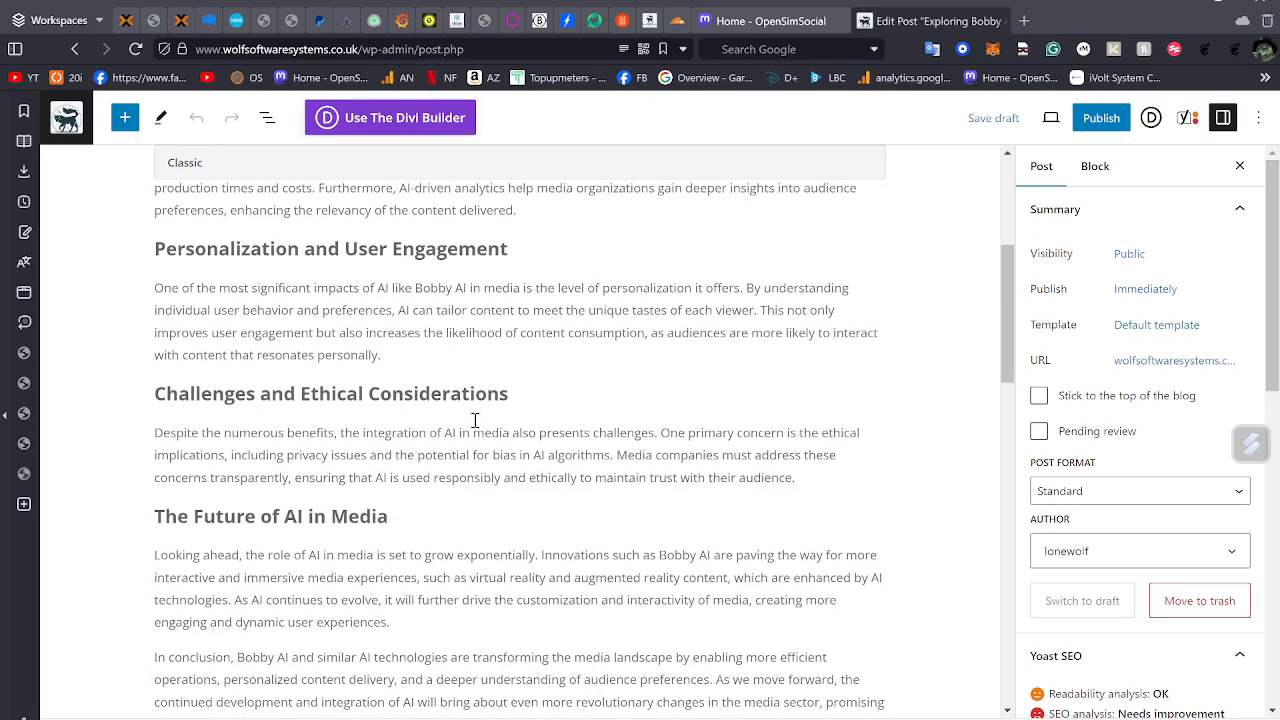
{"action": "scroll", "coordinate": [470, 428], "scroll_direction": "down", "scroll_amount": 3}
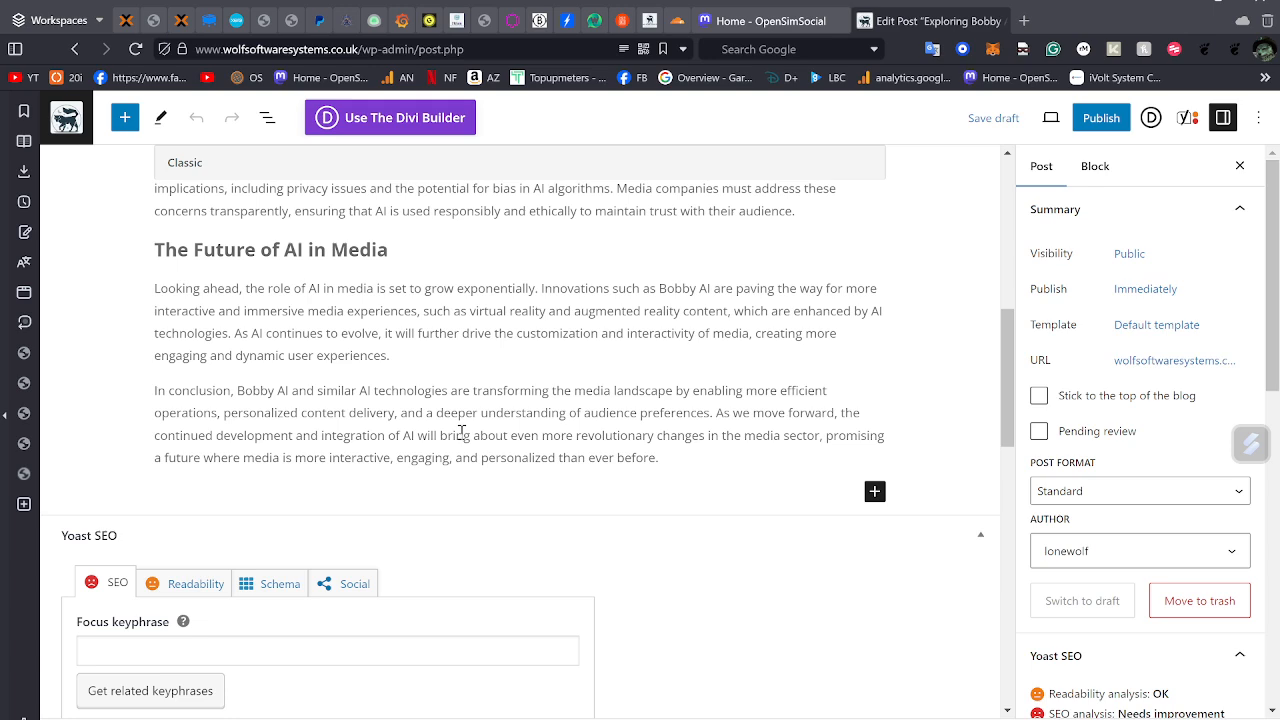
- Leave the post editor and return to the BobbyAI settings page
{"action": "left_click", "coordinate": [66, 117]}
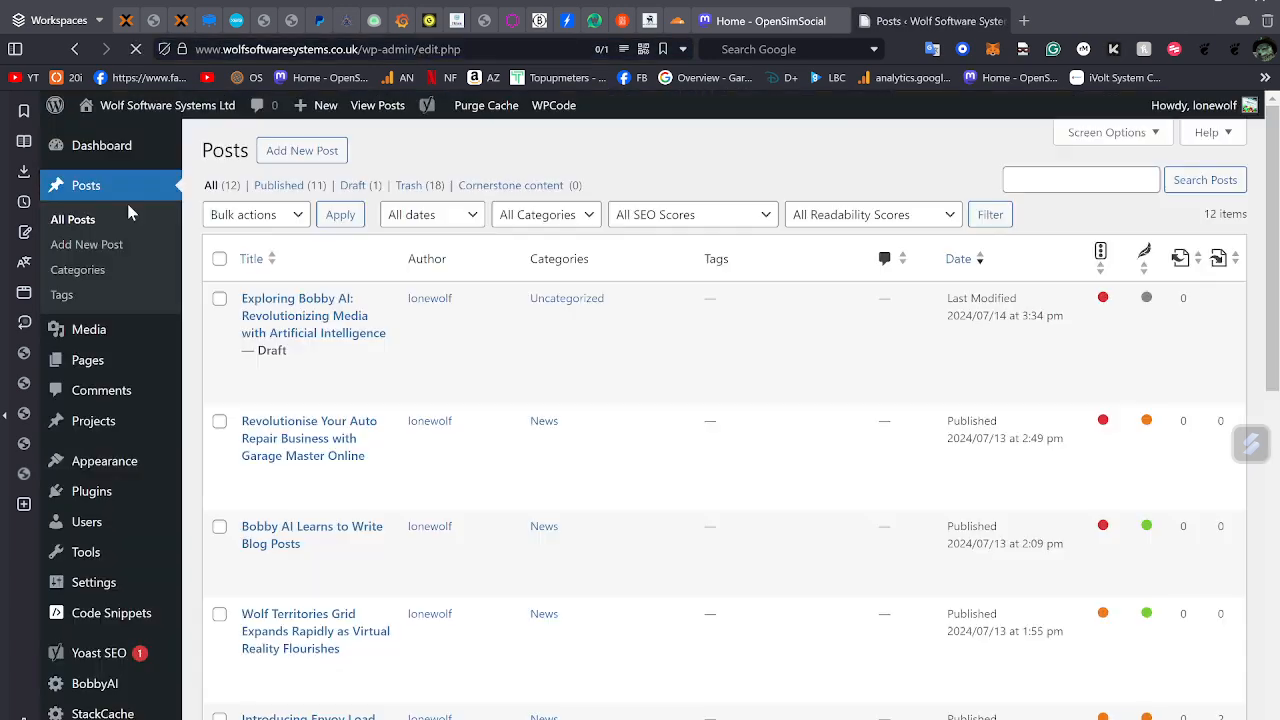
{"action": "scroll", "coordinate": [100, 420], "scroll_direction": "down", "scroll_amount": 2}
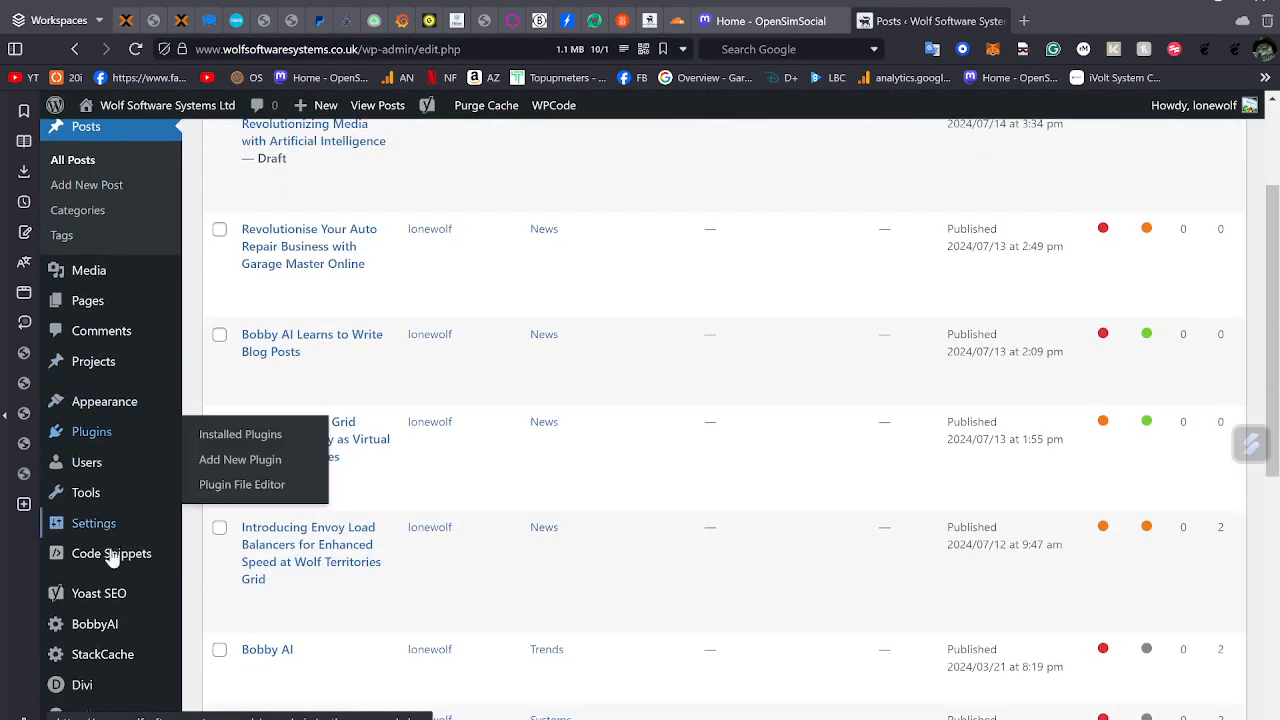
{"action": "left_click", "coordinate": [95, 624]}
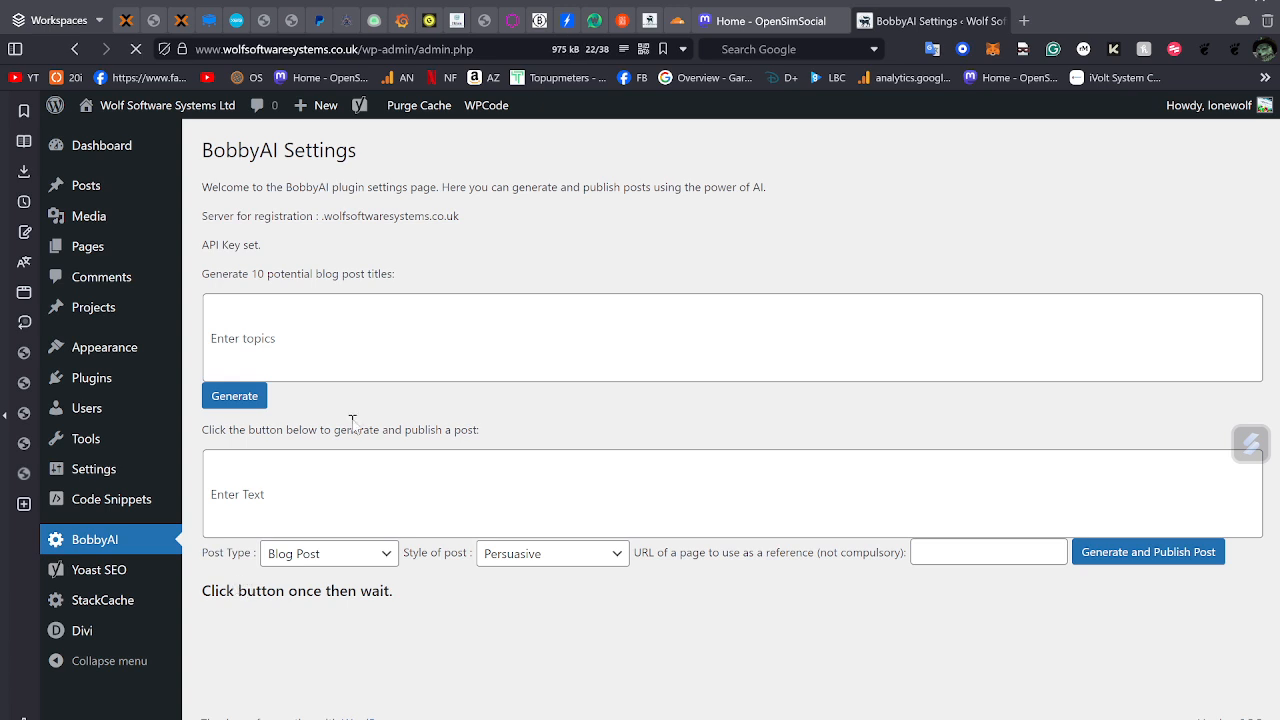
- Generate and publish a post of type Poem from the text "Write a poem about cheese"
{"action": "left_click", "coordinate": [347, 503]}
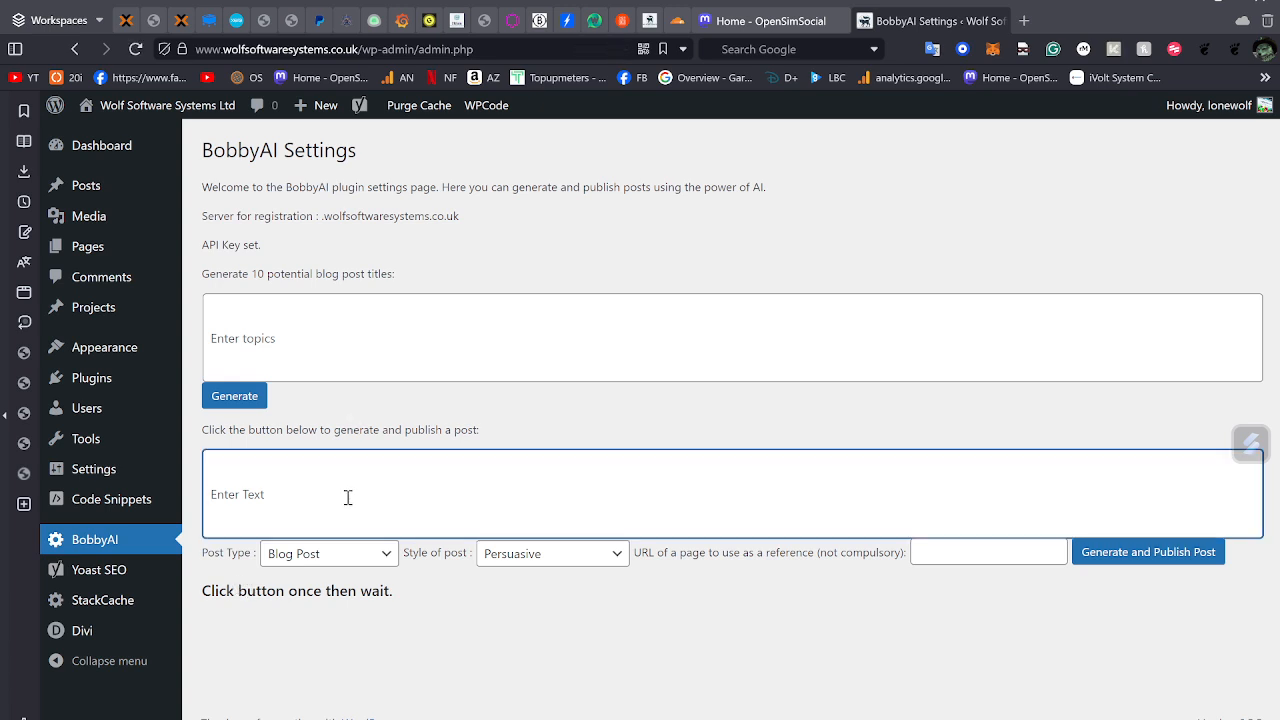
{"action": "type", "text": "Write a poem about cheese"}
{"action": "left_click", "coordinate": [330, 553]}
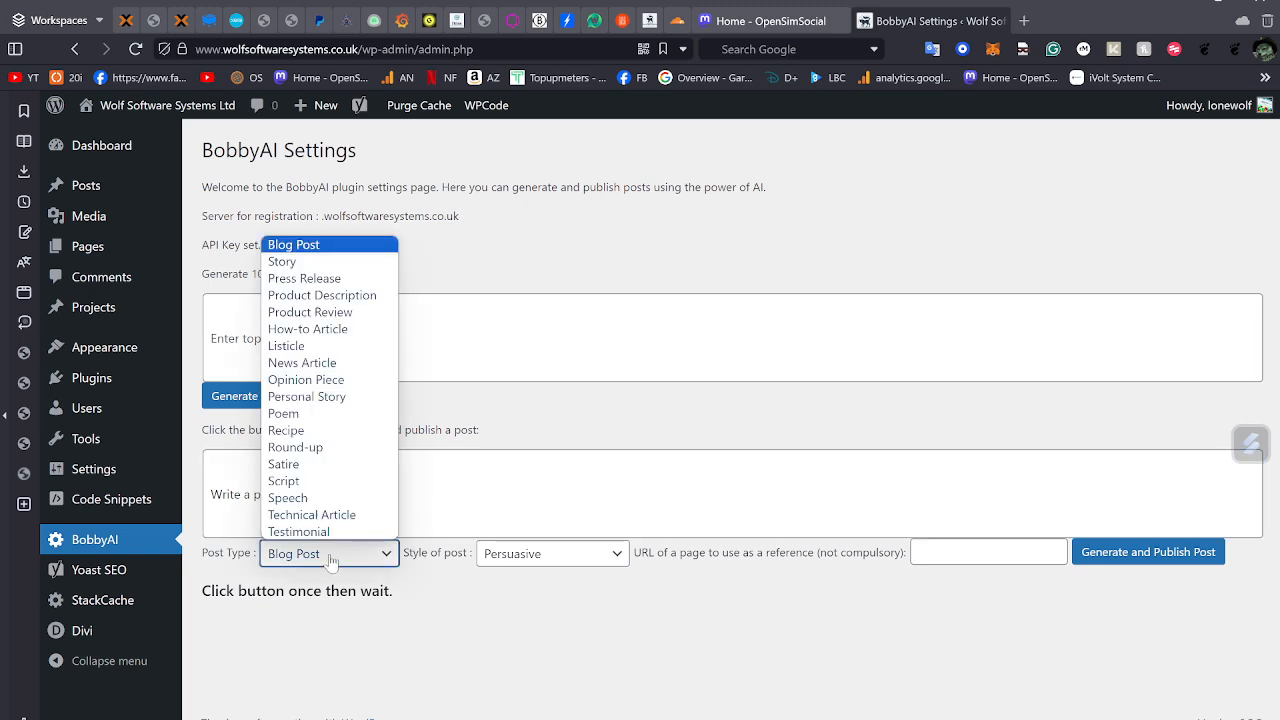
{"action": "left_click", "coordinate": [290, 413]}
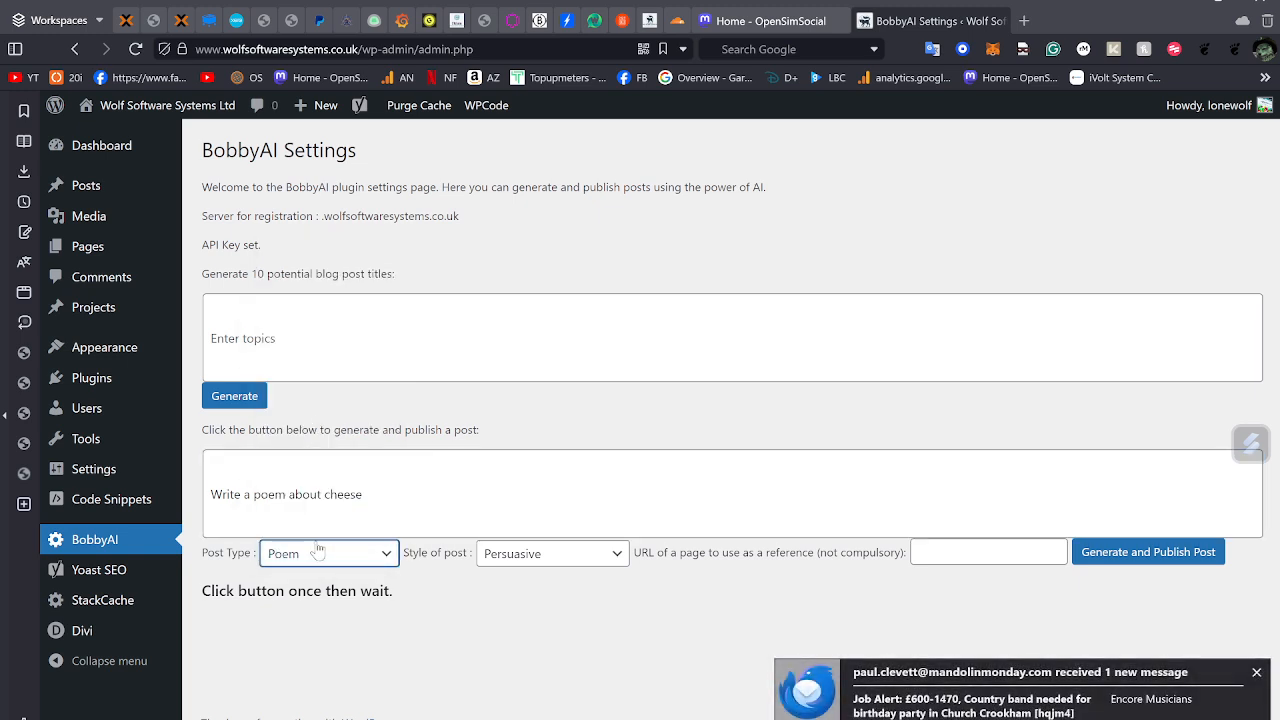
{"action": "left_click", "coordinate": [1130, 553]}
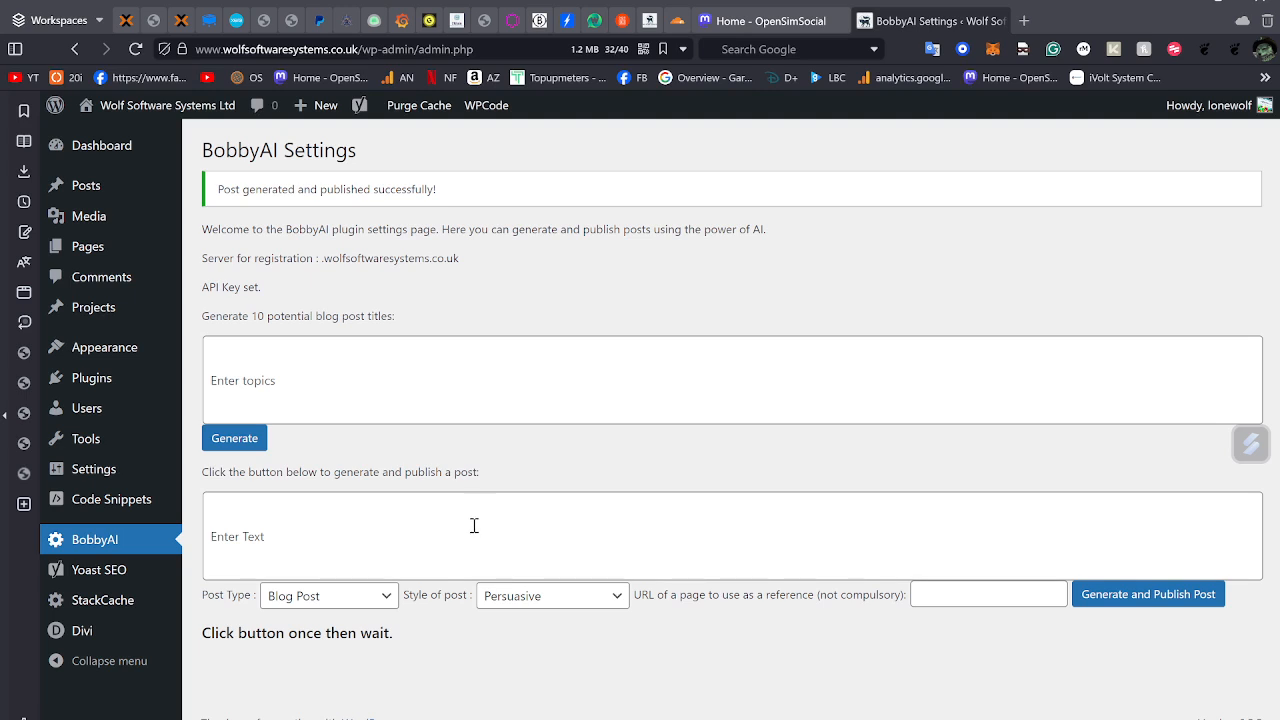
- Enter "Write a poem about cheese in french" as the text for another post
{"action": "left_click", "coordinate": [478, 518]}
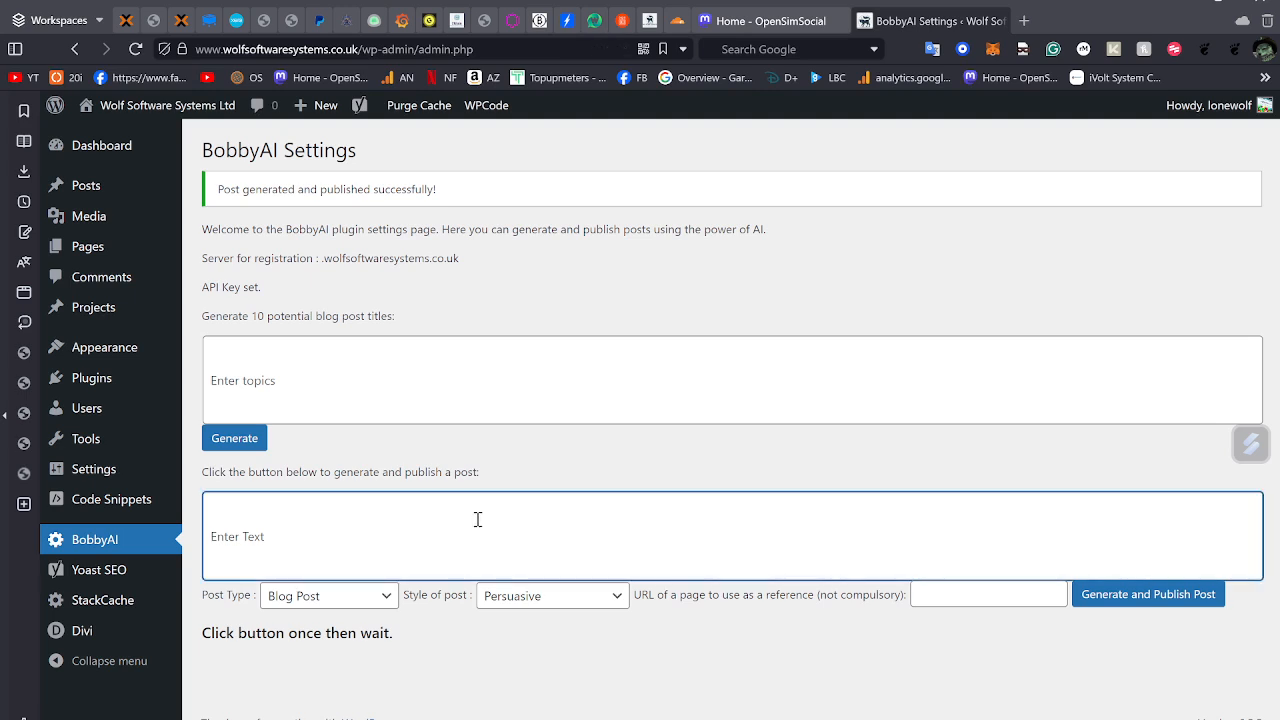
{"action": "type", "text": "Writ"}
{"action": "type", "text": "e a peom"}
{"action": "key", "text": "BackSpace"}
{"action": "key", "text": "BackSpace"}
{"action": "key", "text": "BackSpace"}
{"action": "type", "text": "oem about cheese in french"}
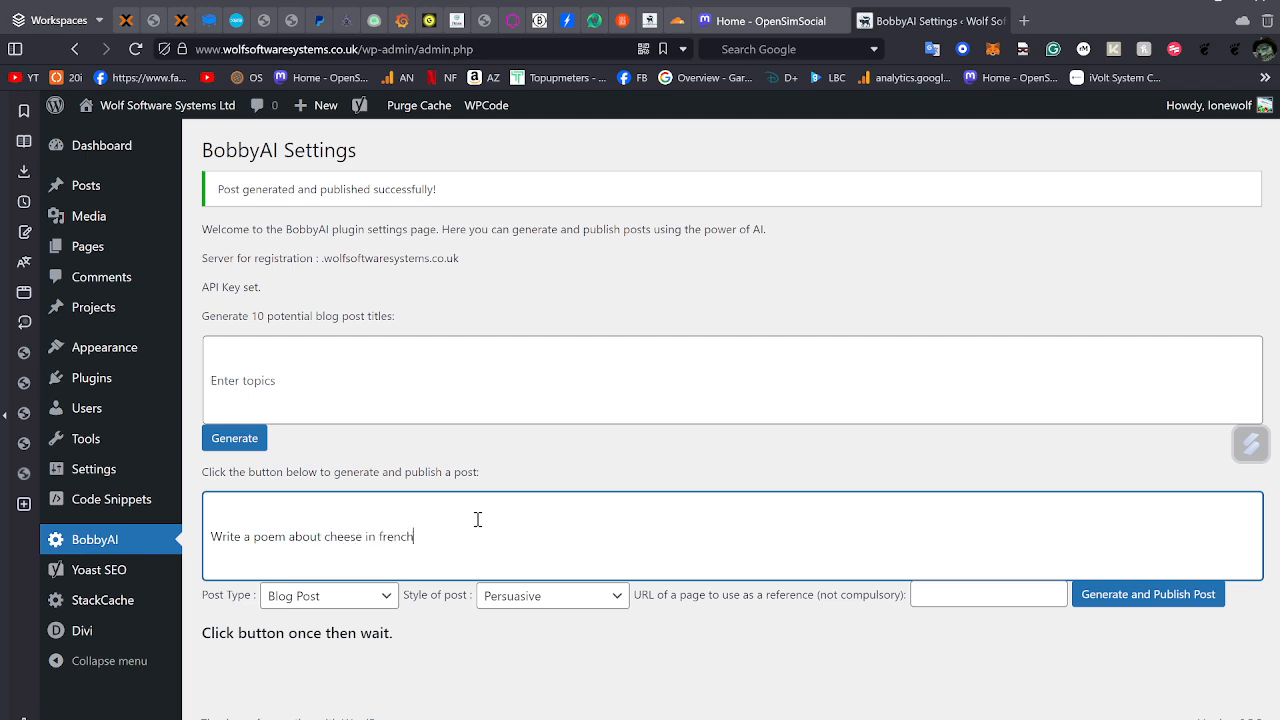
- Set the post type to Poem and the style to Expository, and generate and publish the French post
{"action": "left_click", "coordinate": [368, 600]}
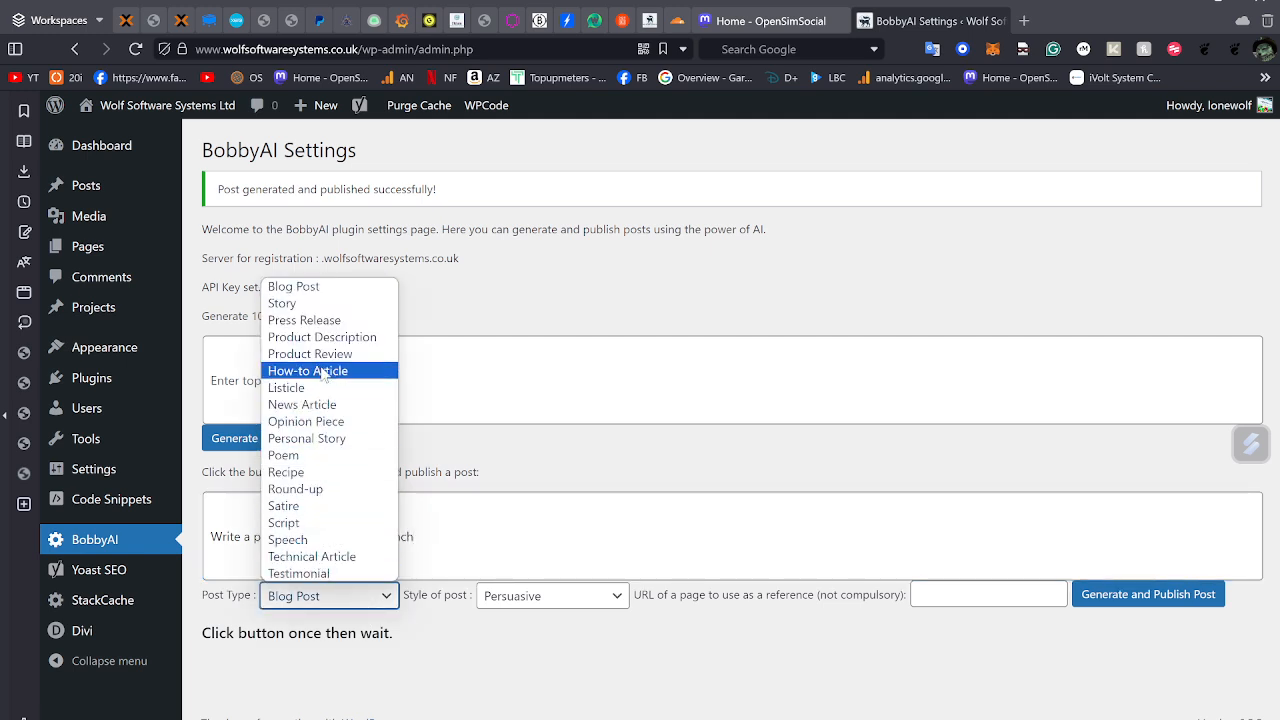
{"action": "left_click", "coordinate": [318, 457]}
{"action": "left_click", "coordinate": [651, 556]}
{"action": "left_click", "coordinate": [617, 597]}
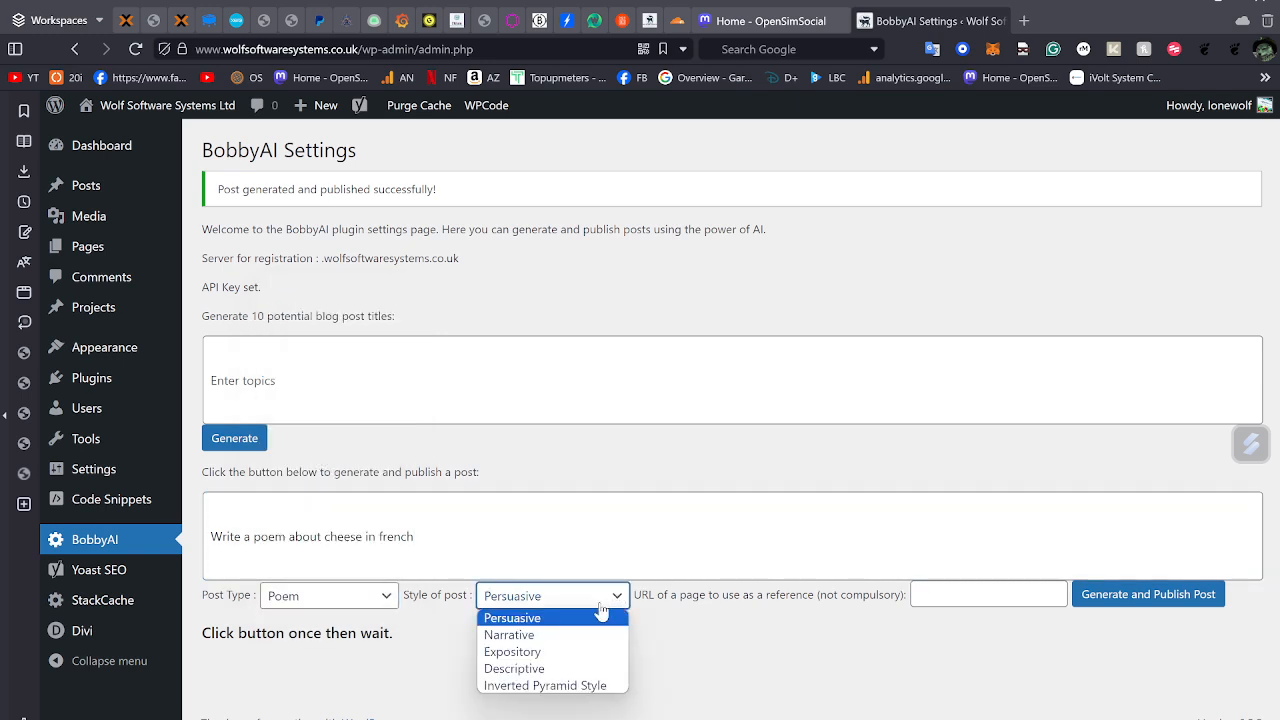
{"action": "left_click", "coordinate": [583, 652]}
{"action": "left_click", "coordinate": [1120, 618]}
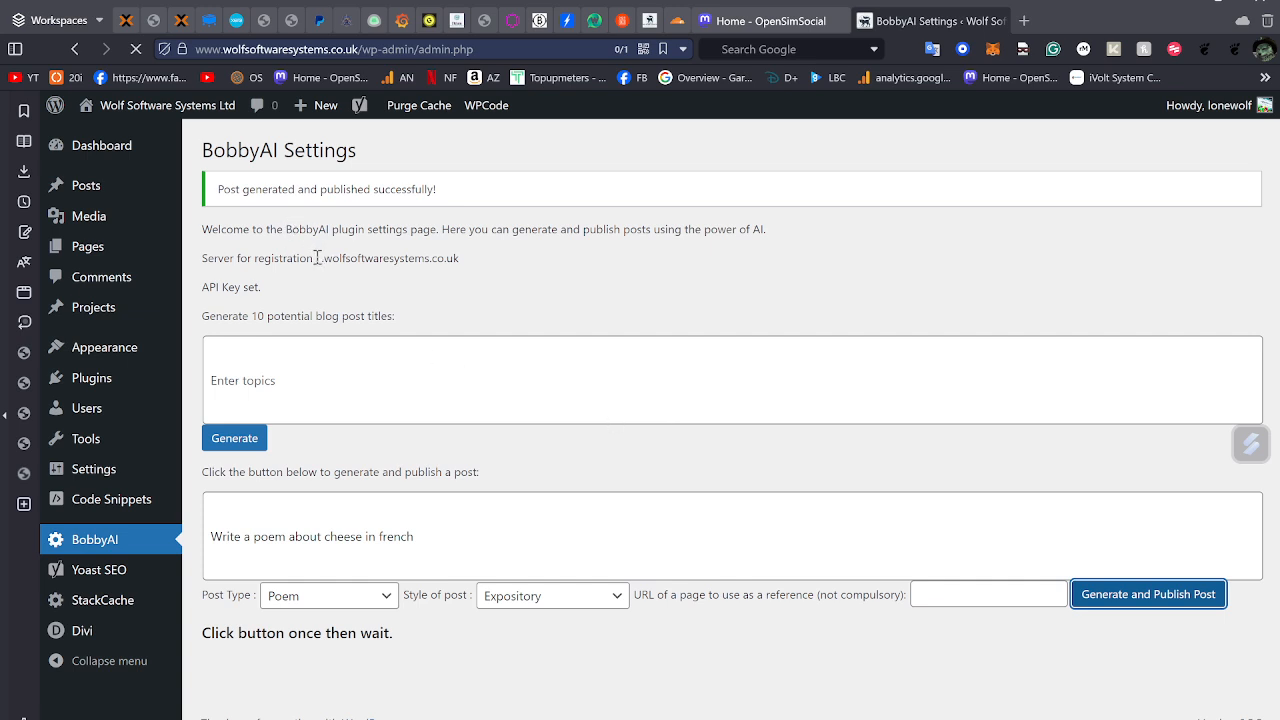
- Open the draft "Ode to the Glorious Cheese" from the posts list in the editor and read through the poem
{"action": "mouse_move", "coordinate": [134, 208]}
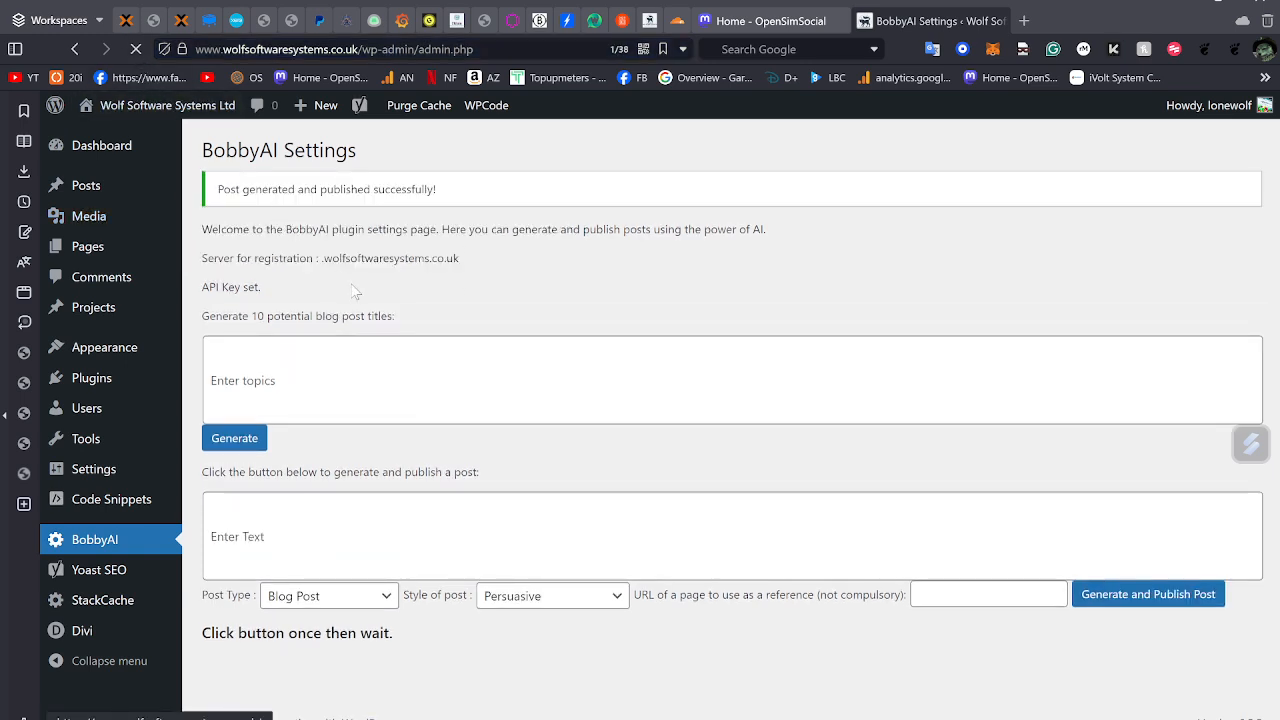
{"action": "left_click", "coordinate": [108, 155]}
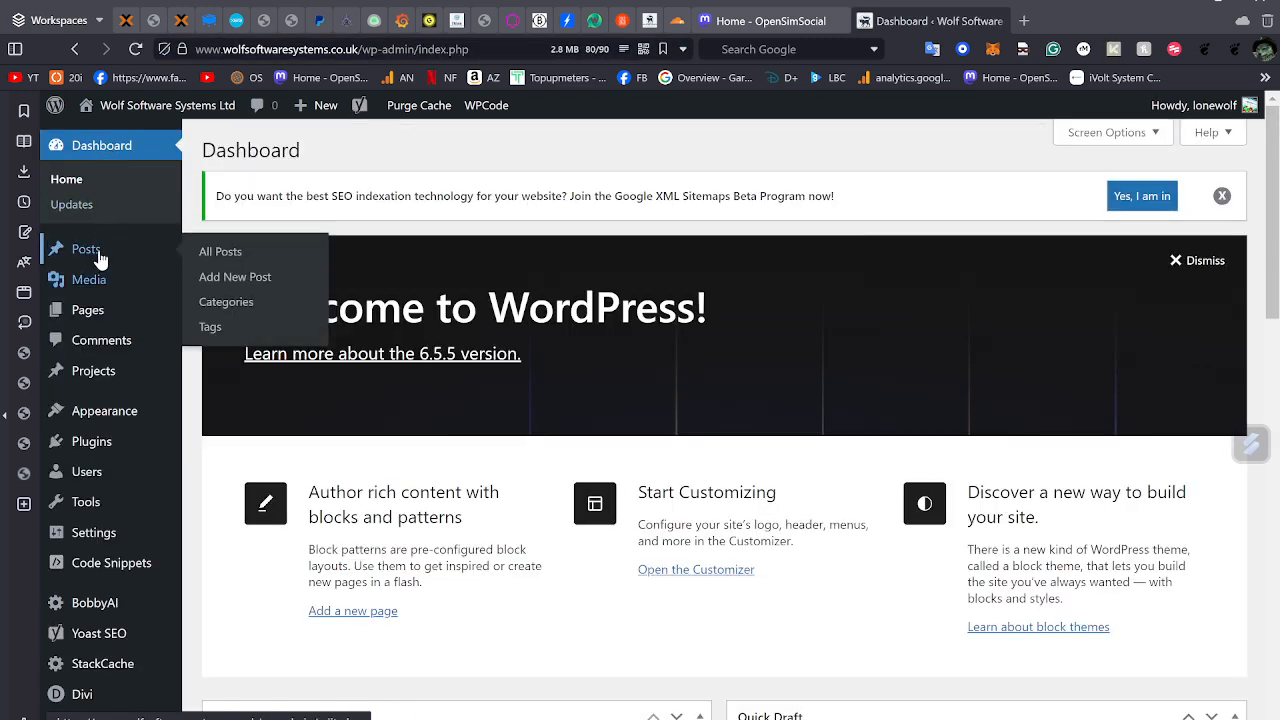
{"action": "left_click", "coordinate": [100, 259]}
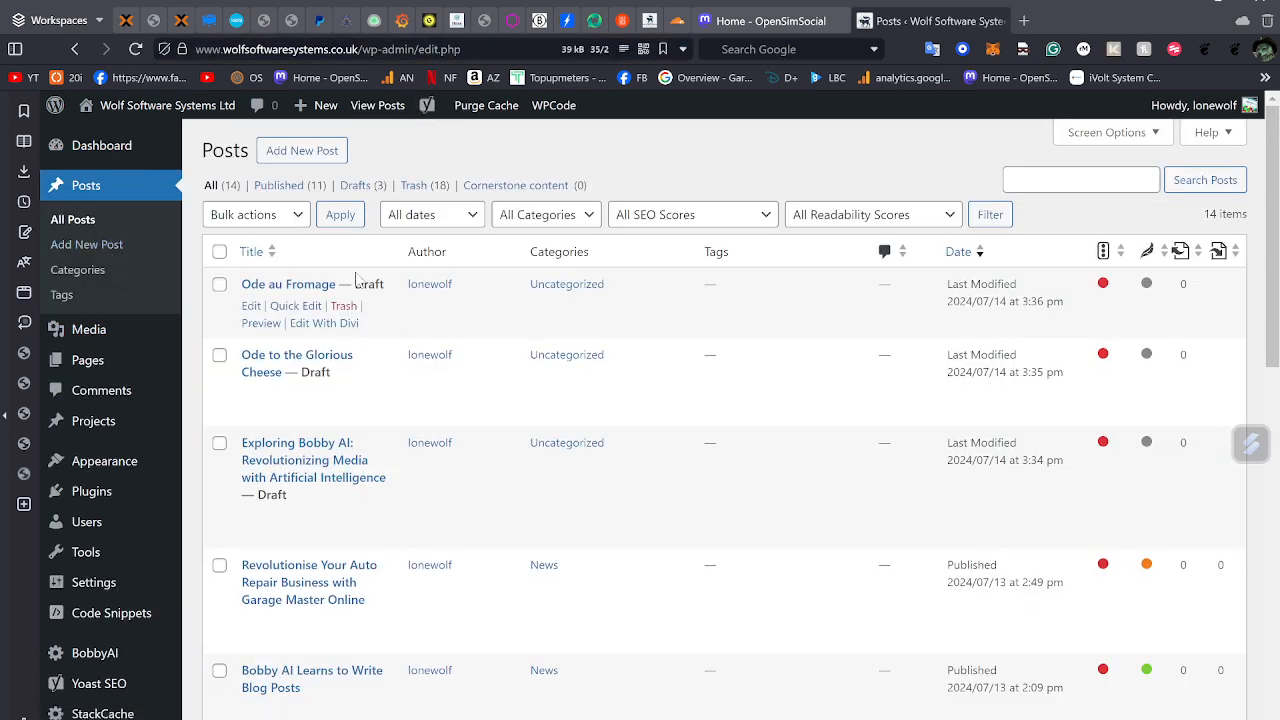
{"action": "mouse_move", "coordinate": [281, 380]}
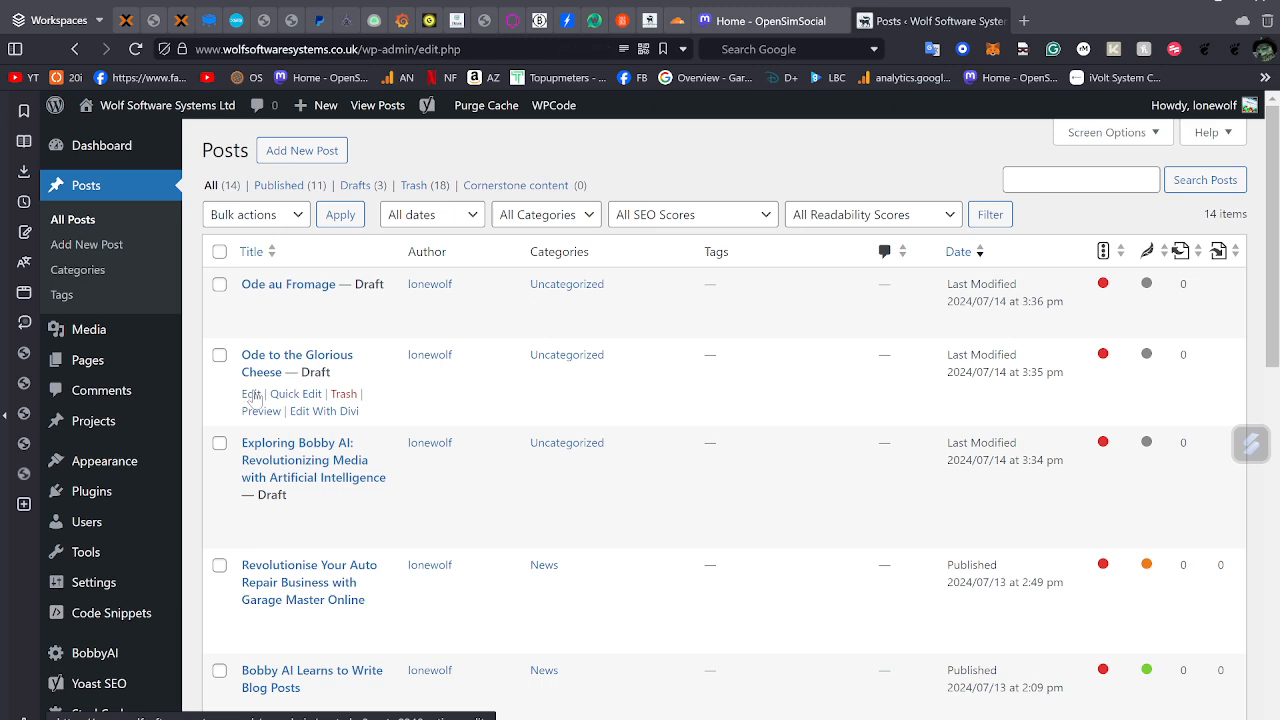
{"action": "left_click", "coordinate": [252, 395]}
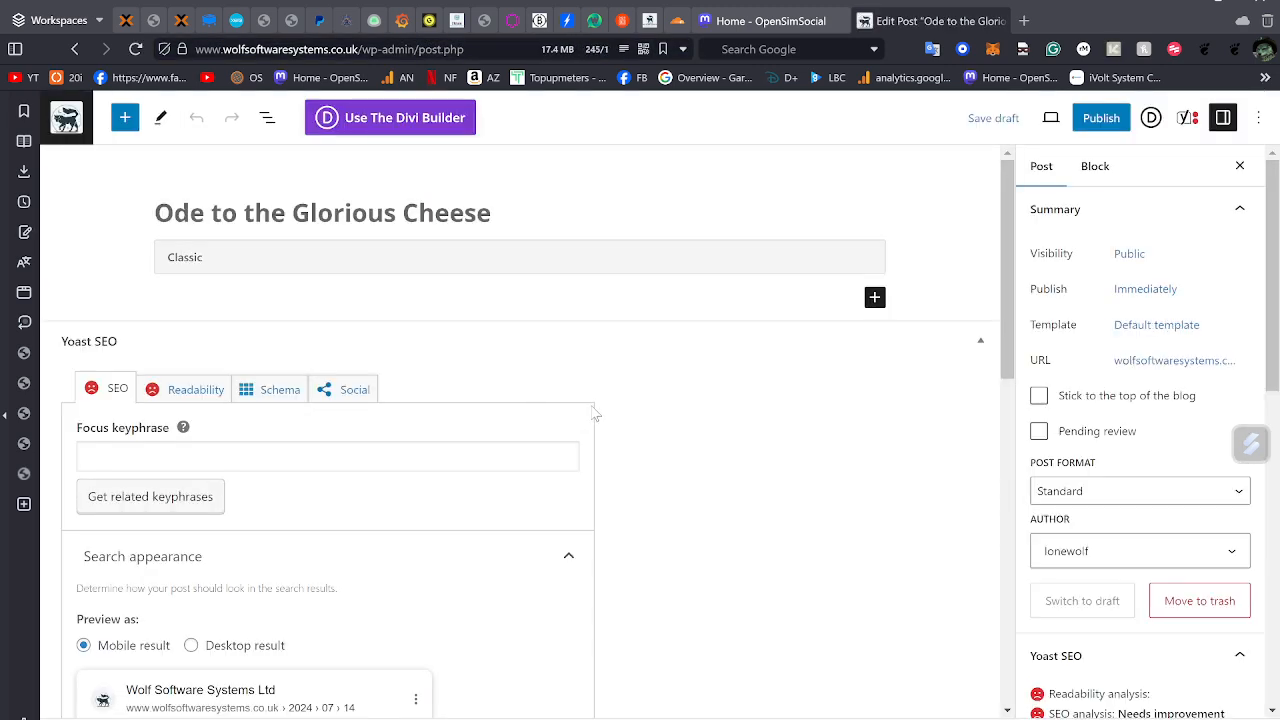
{"action": "scroll", "coordinate": [592, 404], "scroll_direction": "down", "scroll_amount": 4}
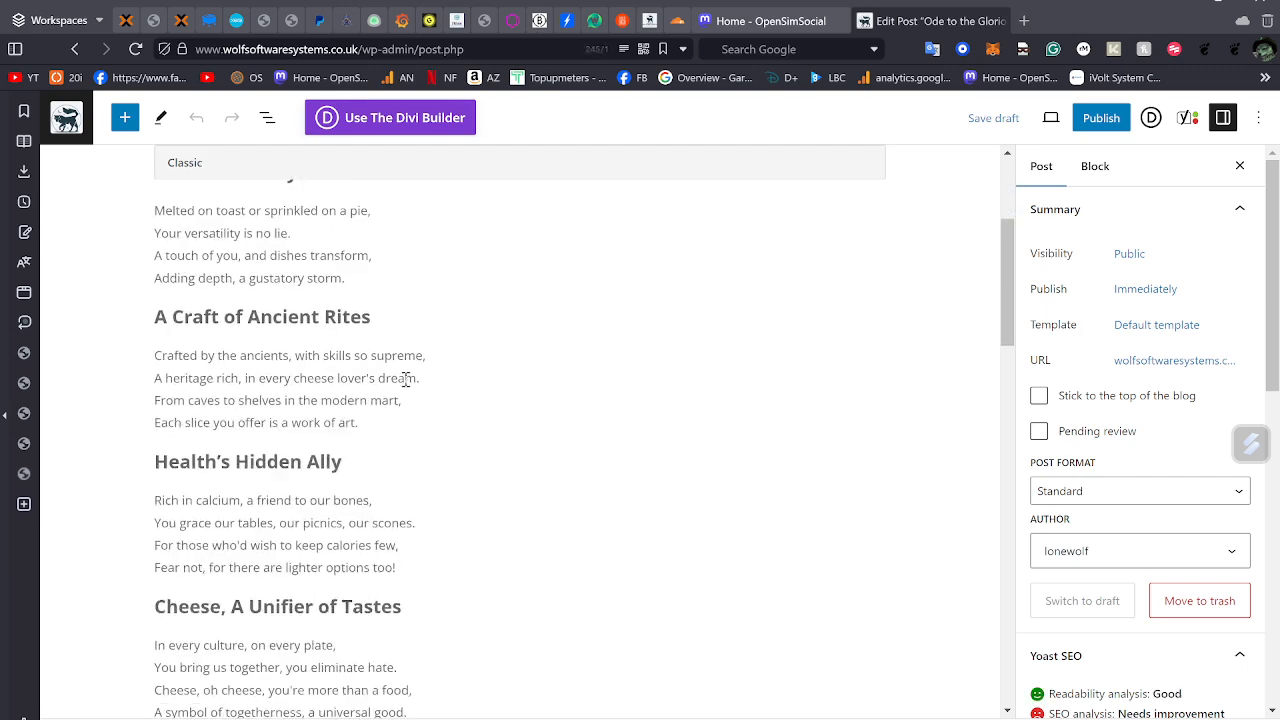
{"action": "scroll", "coordinate": [286, 409], "scroll_direction": "down", "scroll_amount": 2}
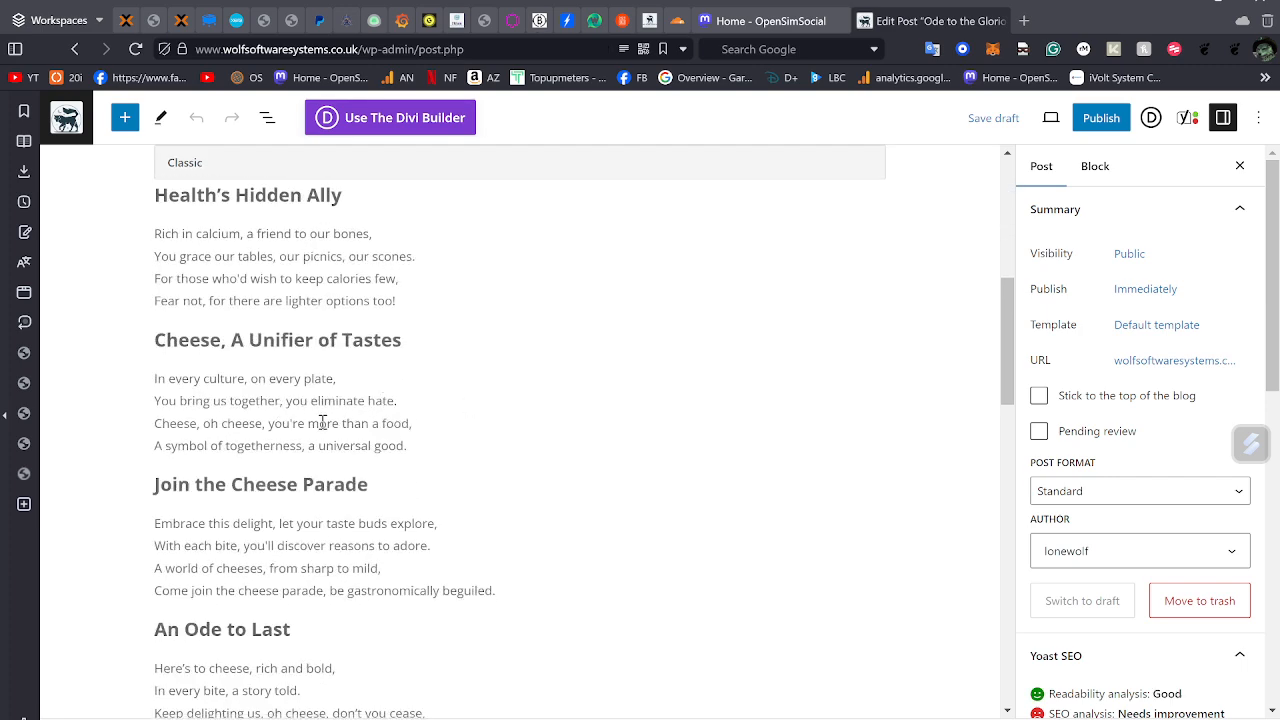
{"action": "scroll", "coordinate": [323, 424], "scroll_direction": "down", "scroll_amount": 2}
{"action": "scroll", "coordinate": [277, 432], "scroll_direction": "up", "scroll_amount": 8}
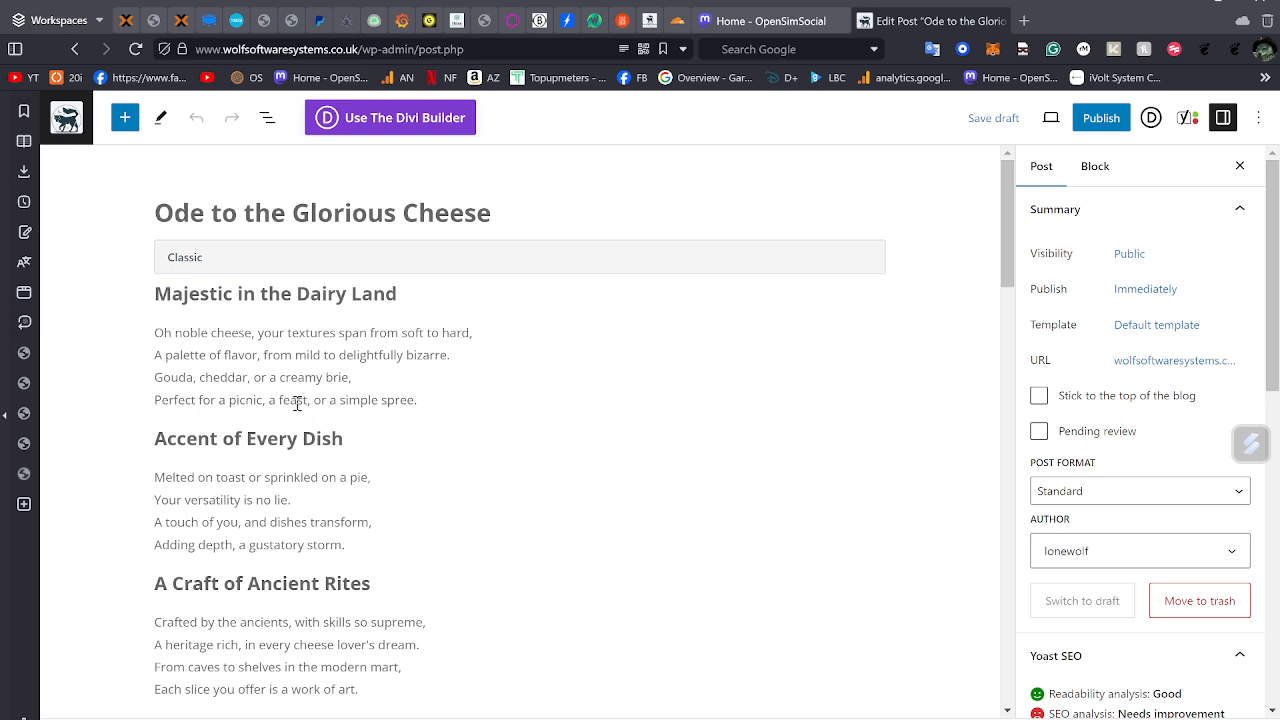
- Return to the posts list, open the draft "Ode au Fromage" in the editor and read through the French poem
{"action": "left_click", "coordinate": [66, 118]}
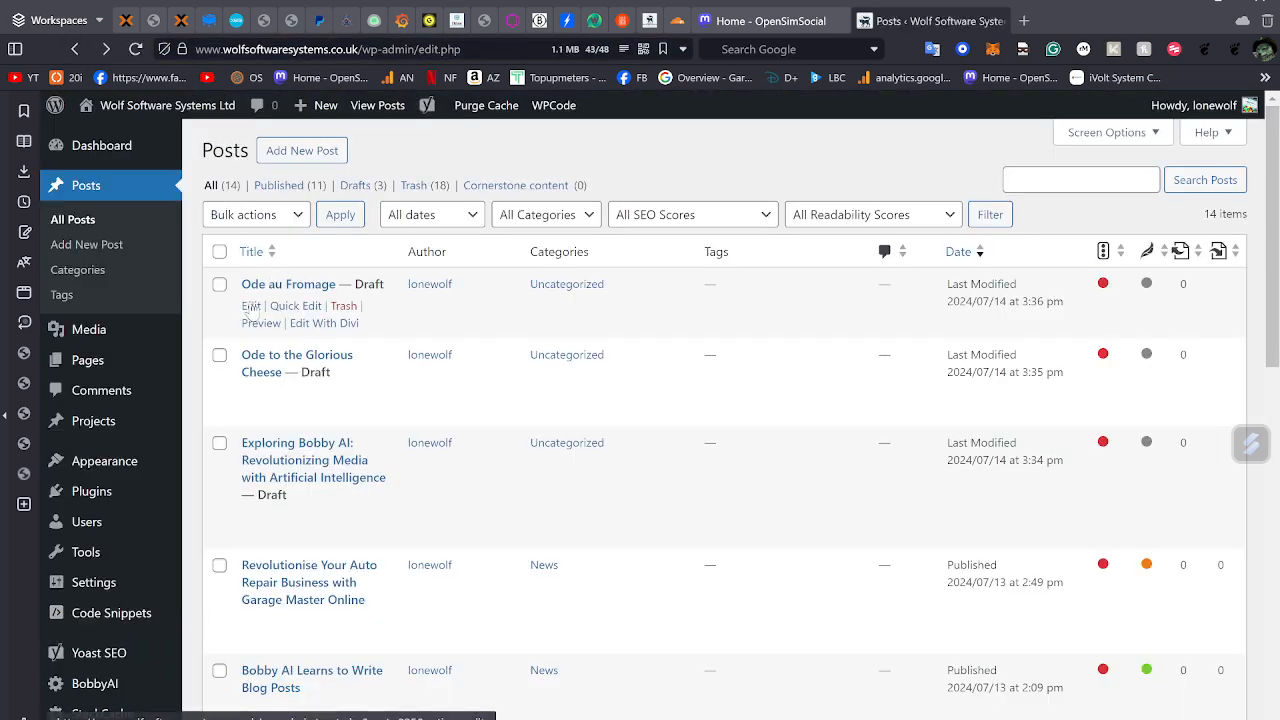
{"action": "left_click", "coordinate": [251, 306]}
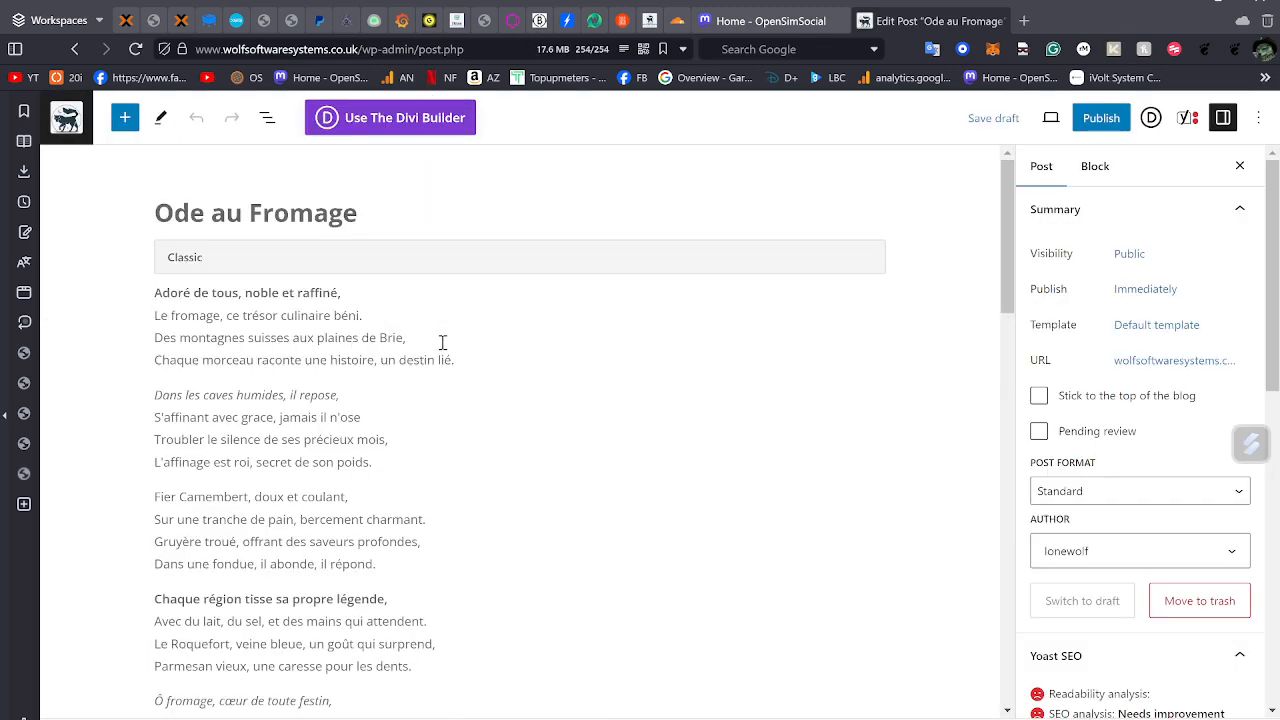
{"action": "scroll", "coordinate": [442, 343], "scroll_direction": "down", "scroll_amount": 2}
{"action": "scroll", "coordinate": [334, 443], "scroll_direction": "down", "scroll_amount": 3}
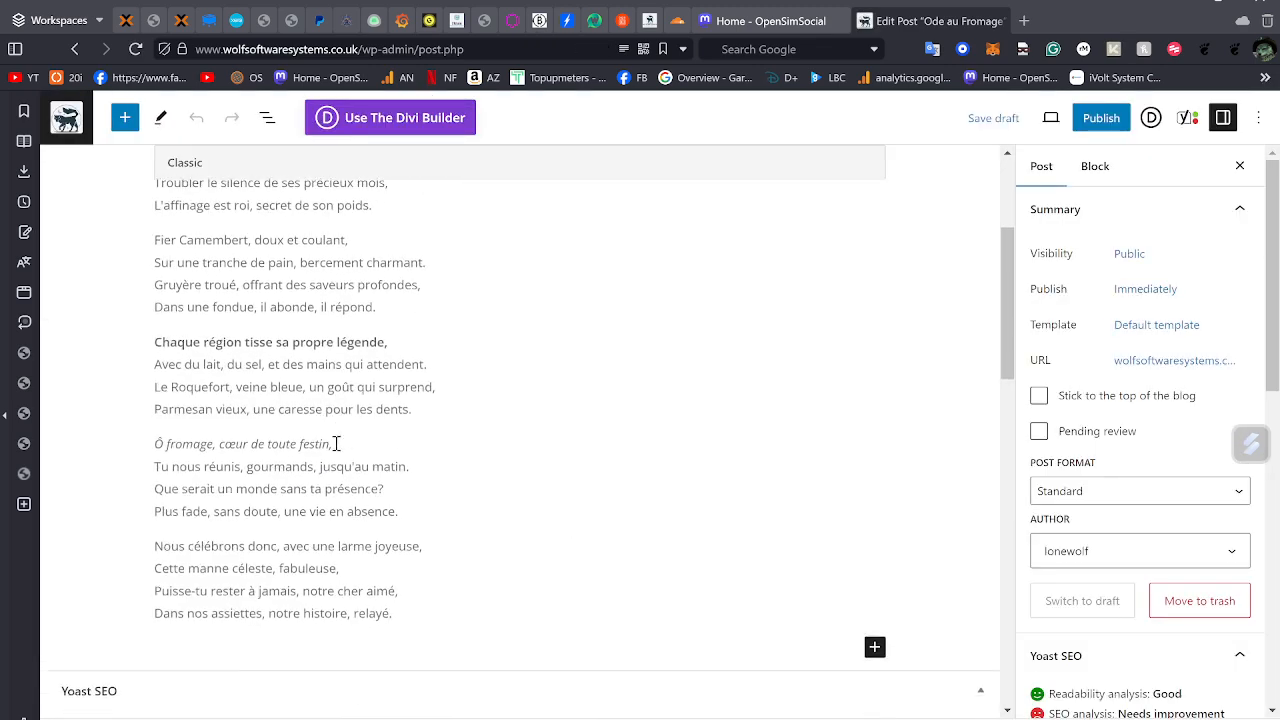
{"action": "scroll", "coordinate": [378, 457], "scroll_direction": "up", "scroll_amount": 5}
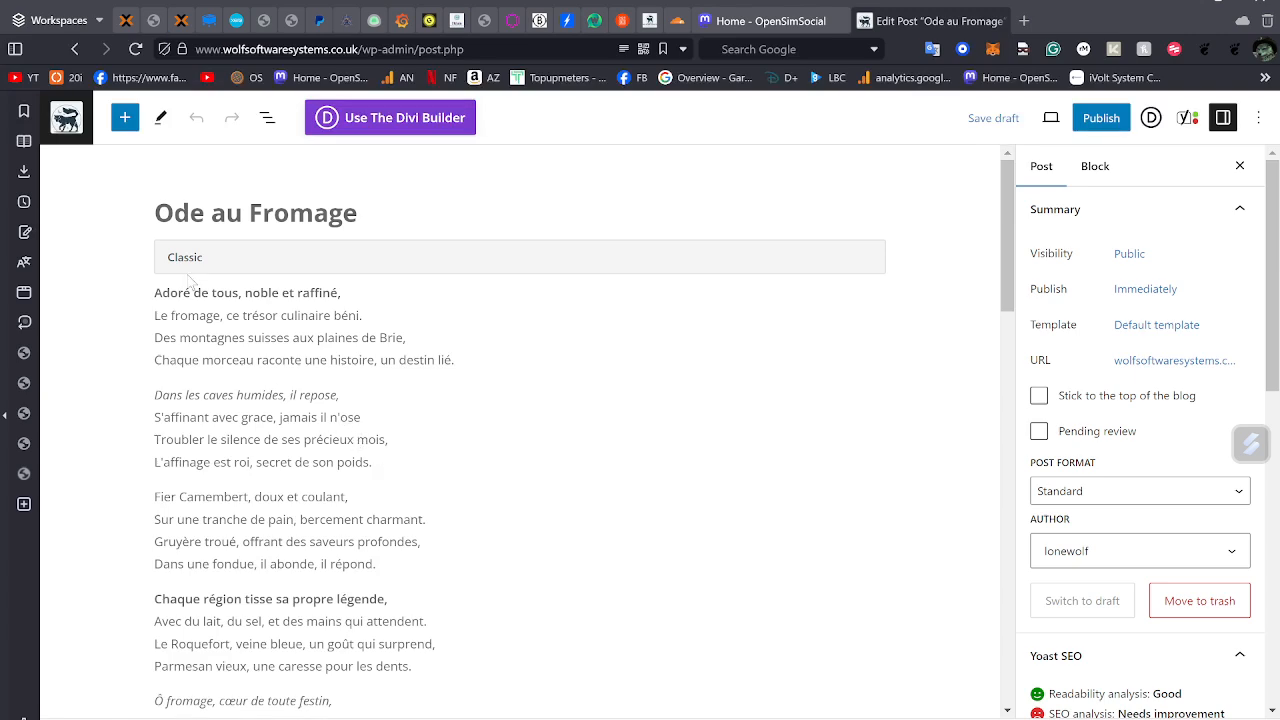
{"action": "scroll", "coordinate": [505, 660], "scroll_direction": "down", "scroll_amount": 2}
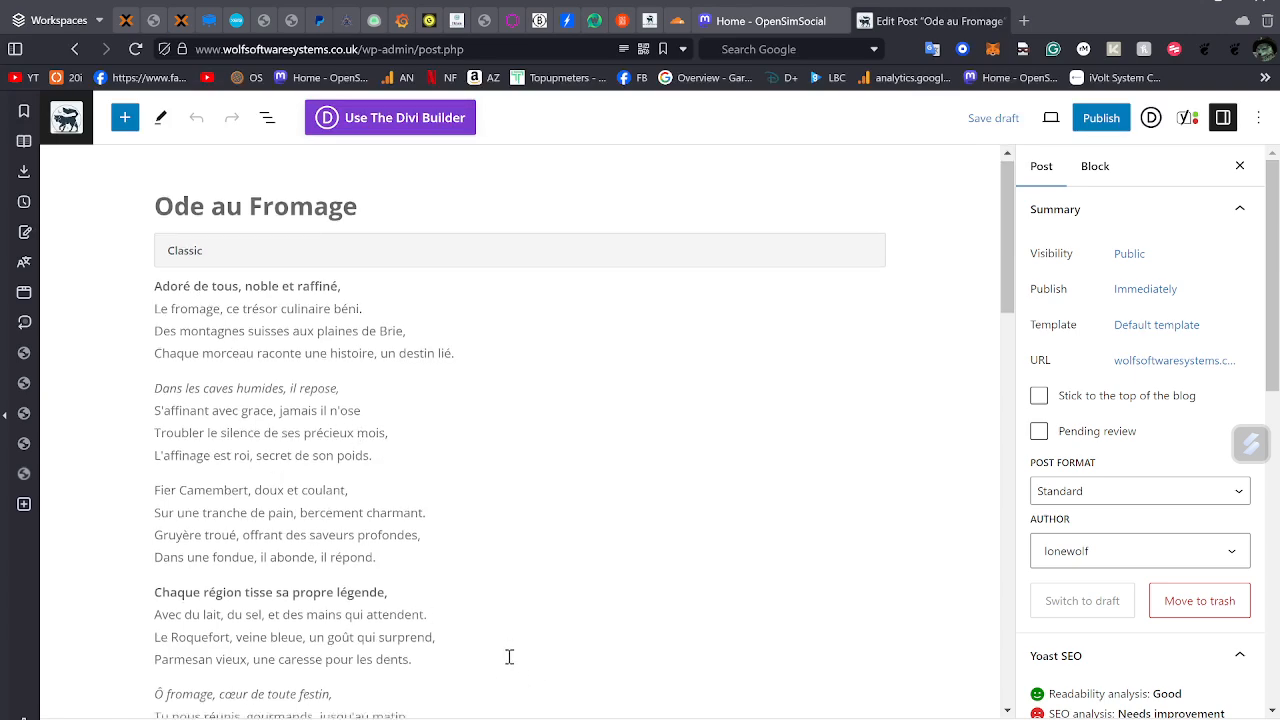
{"action": "scroll", "coordinate": [505, 660], "scroll_direction": "up", "scroll_amount": 2}
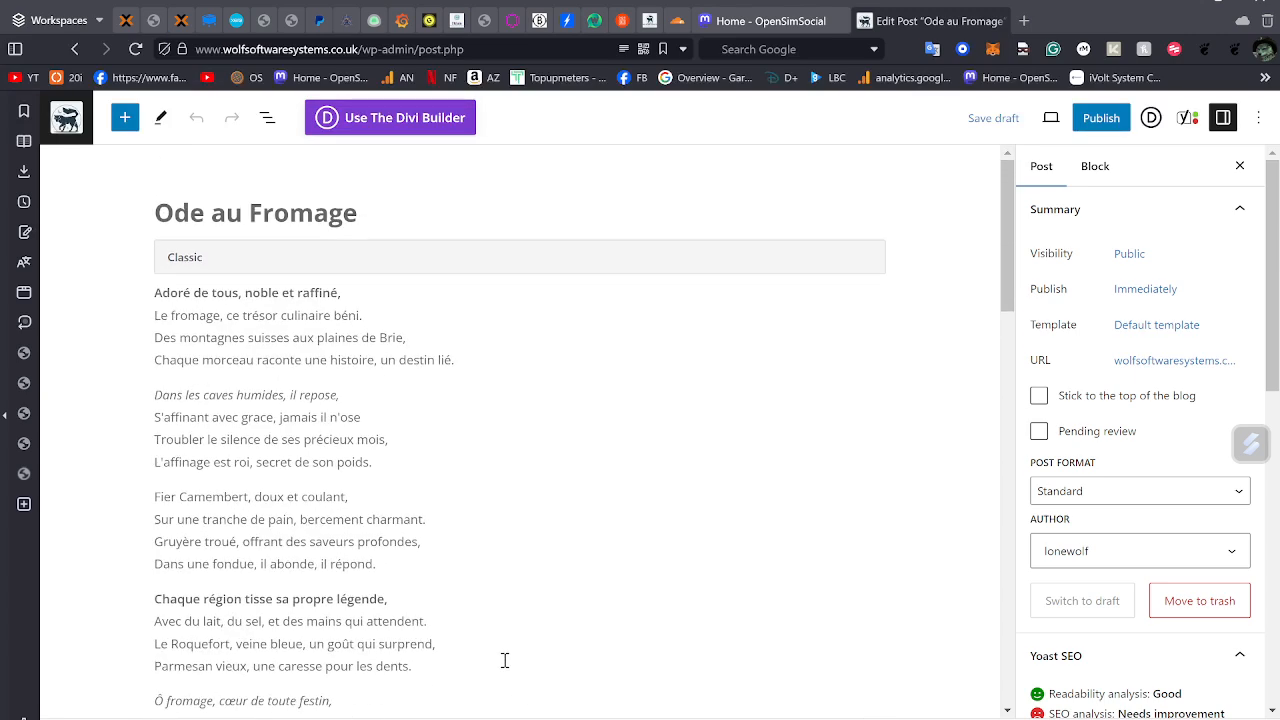
- Leave the post editor and view the API key field on the Bobby AI API settings page
{"action": "left_click", "coordinate": [76, 130]}
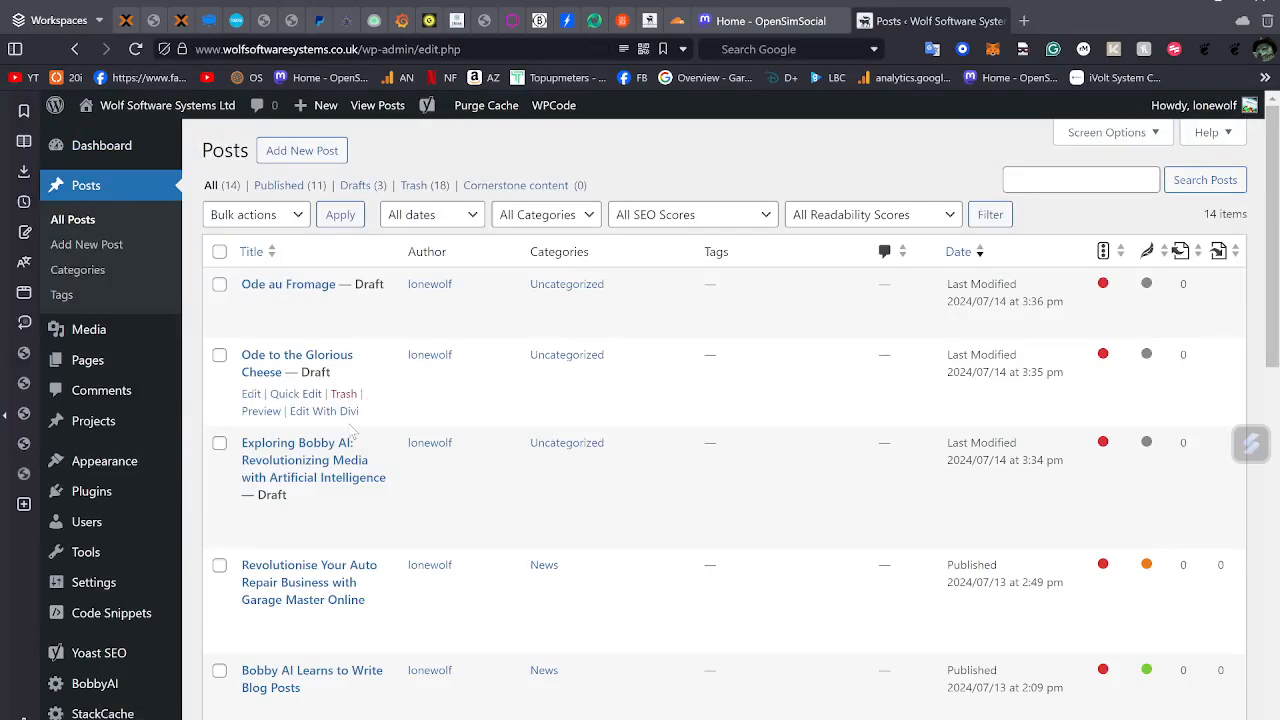
{"action": "mouse_move", "coordinate": [162, 572]}
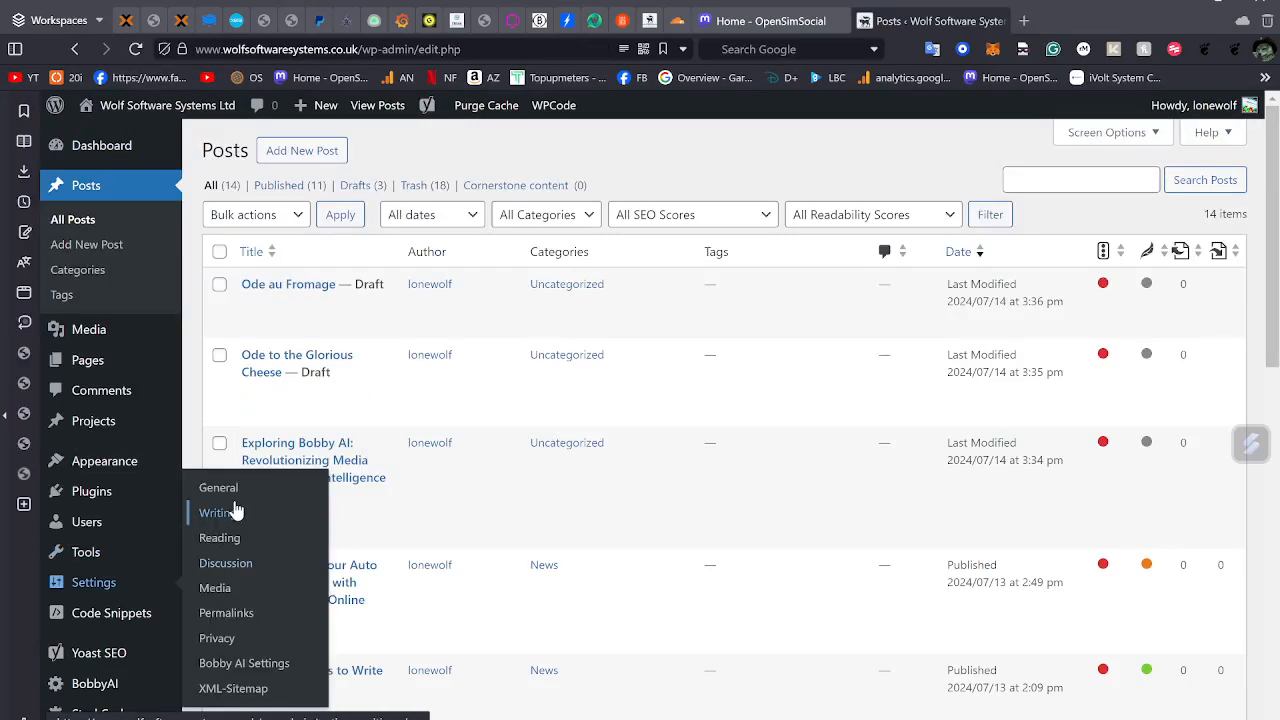
{"action": "left_click", "coordinate": [244, 665]}
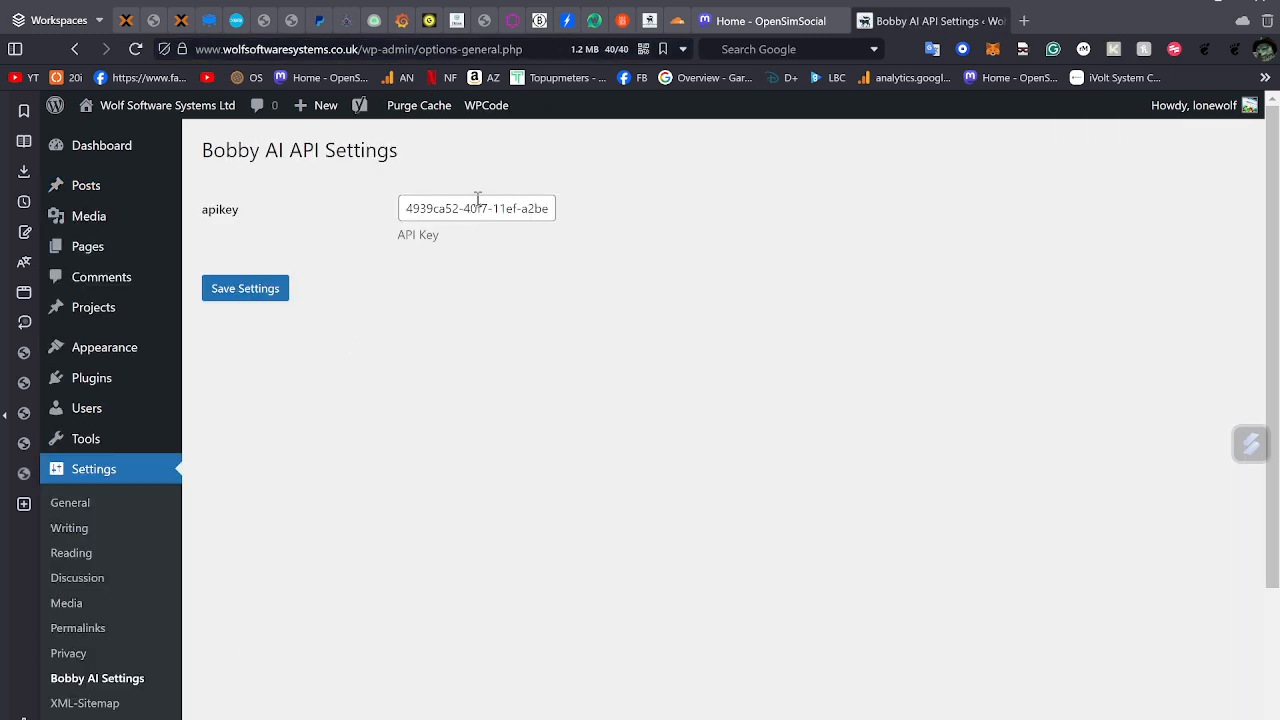
{"action": "mouse_move", "coordinate": [477, 208]}
{"action": "left_mouse_down"}
{"action": "mouse_move", "coordinate": [514, 206]}
{"action": "mouse_move", "coordinate": [483, 204]}
{"action": "left_mouse_up"}
{"action": "left_click", "coordinate": [398, 430]}
- Return to the BobbyAI post generation page and activate the text field for a new post
{"action": "left_click", "coordinate": [104, 502]}
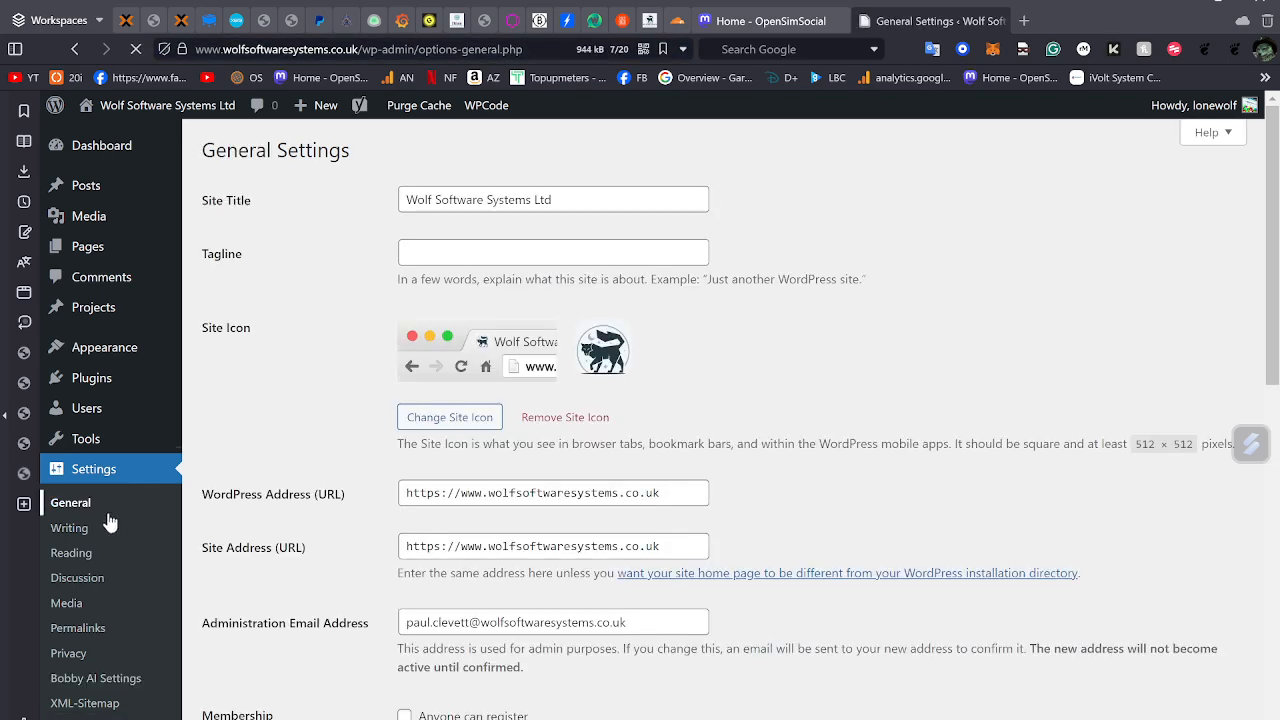
{"action": "scroll", "coordinate": [110, 530], "scroll_direction": "down", "scroll_amount": 3}
{"action": "left_click", "coordinate": [116, 592]}
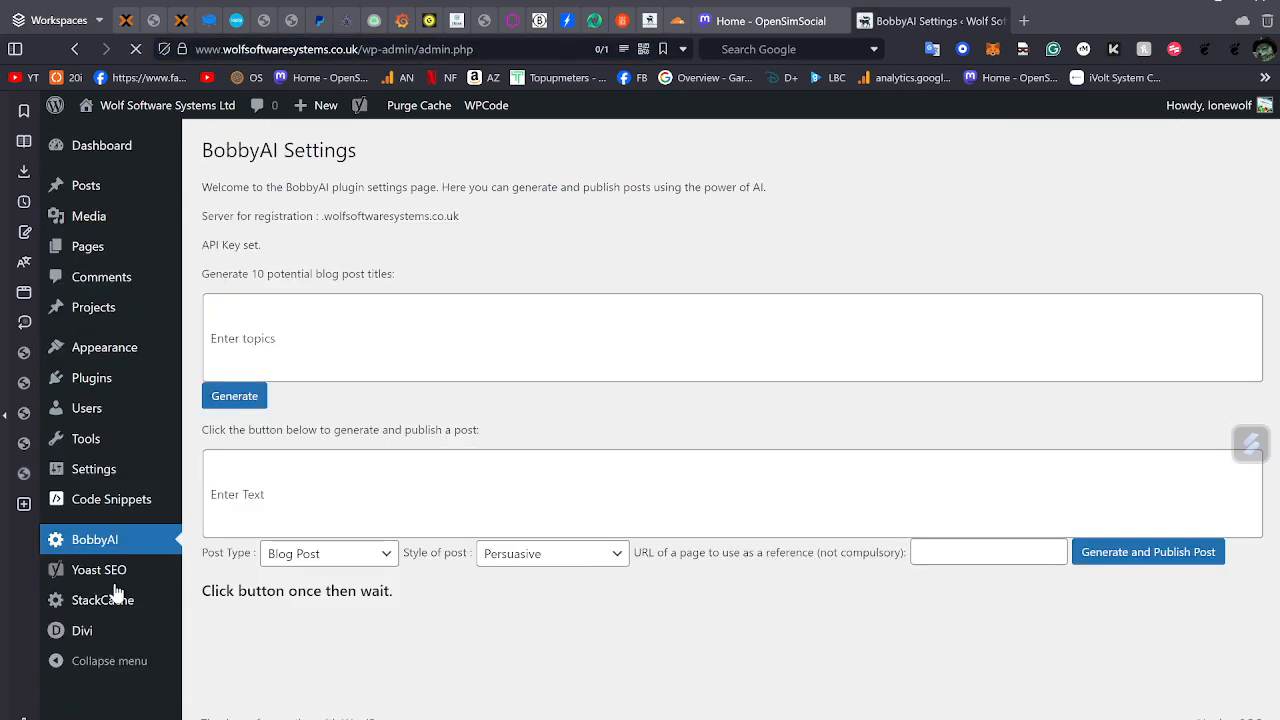
{"action": "left_click", "coordinate": [370, 495]}
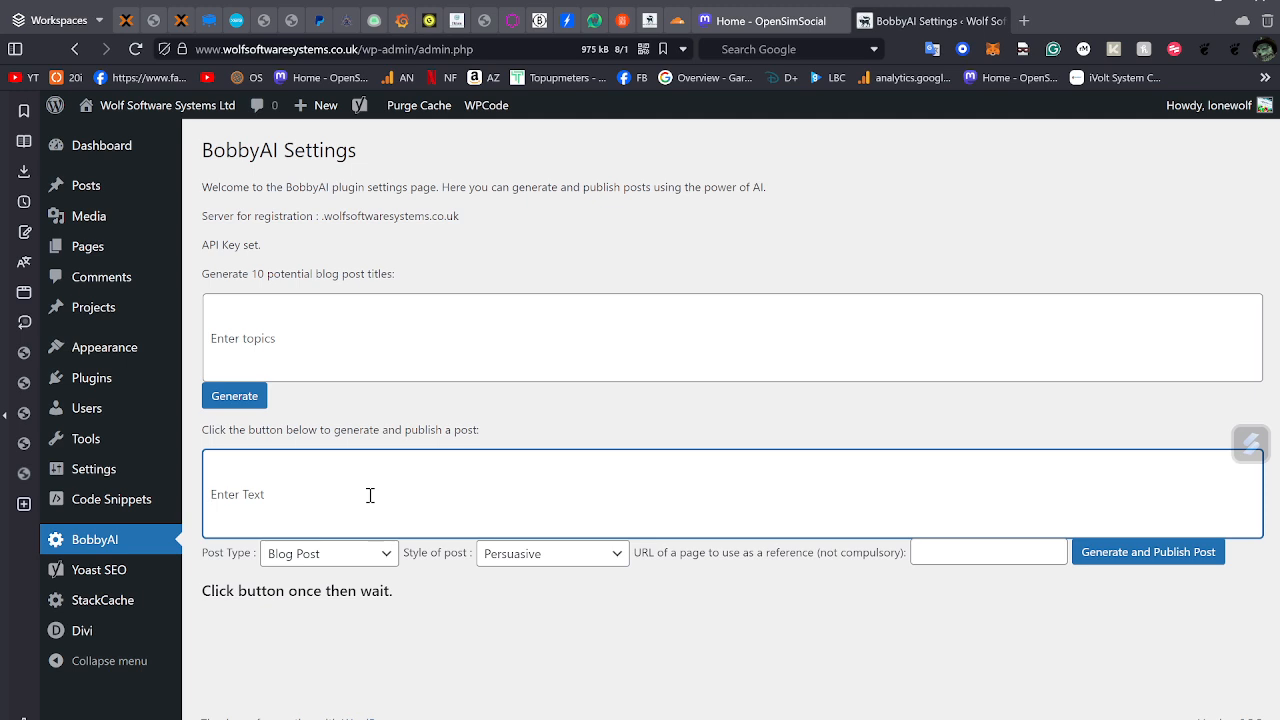